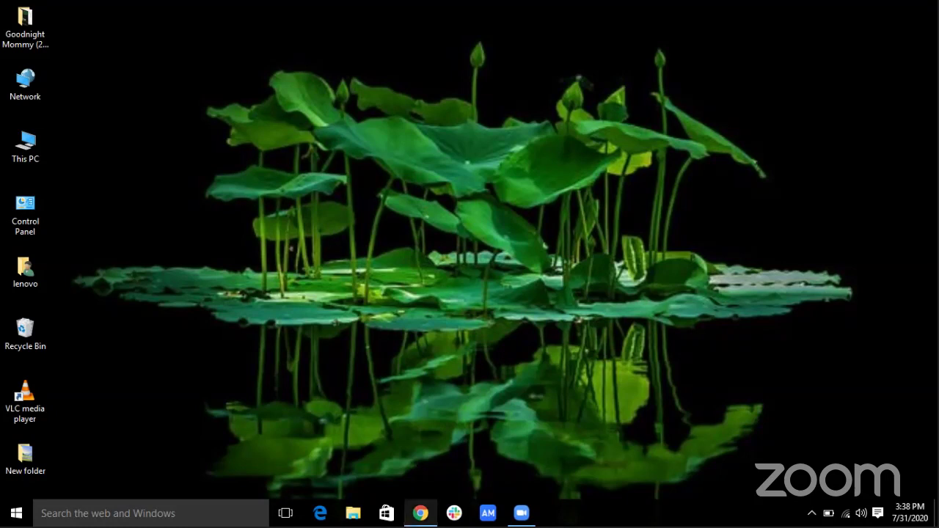
# Search Google for 'animiz' in a new Chrome tab.
pyautogui.hotkey('ctrl', 't')
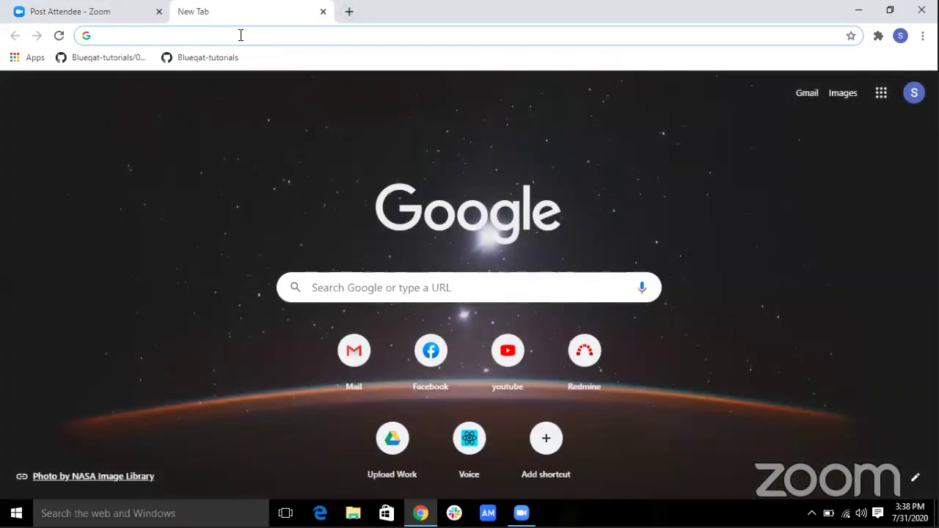
pyautogui.write('animiz')
pyautogui.press('Return')
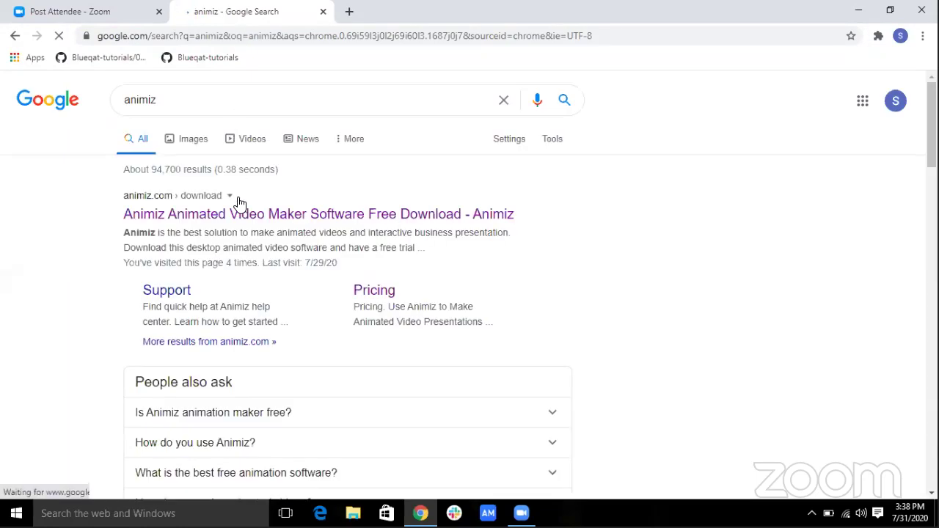
# Open the animiz.com download page, pause the v2.5.6 x64 installer download, and launch Animiz.
pyautogui.click(314, 220)
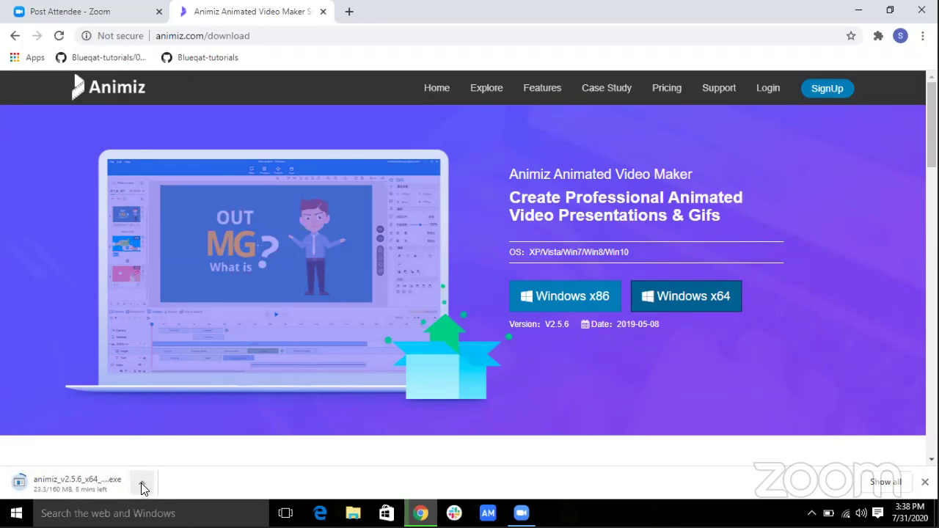
pyautogui.click(143, 486)
pyautogui.click(168, 423)
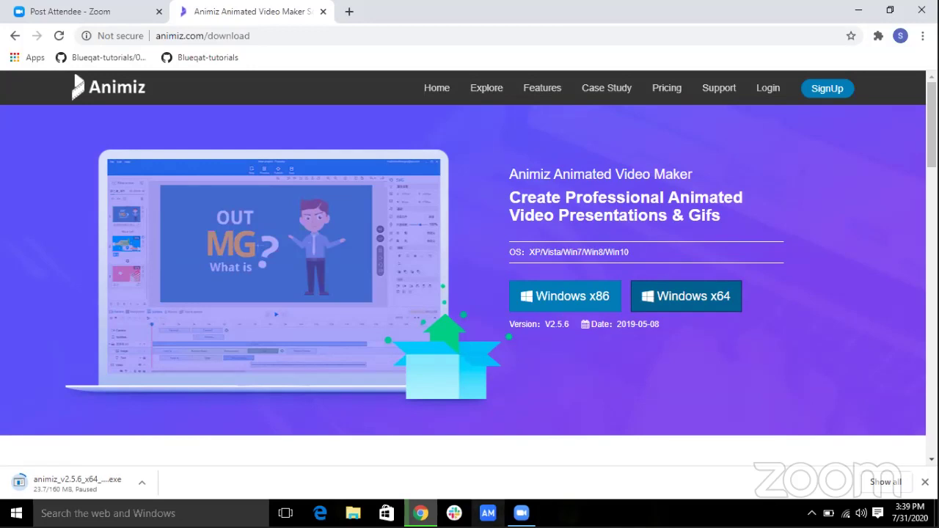
pyautogui.click(488, 513)
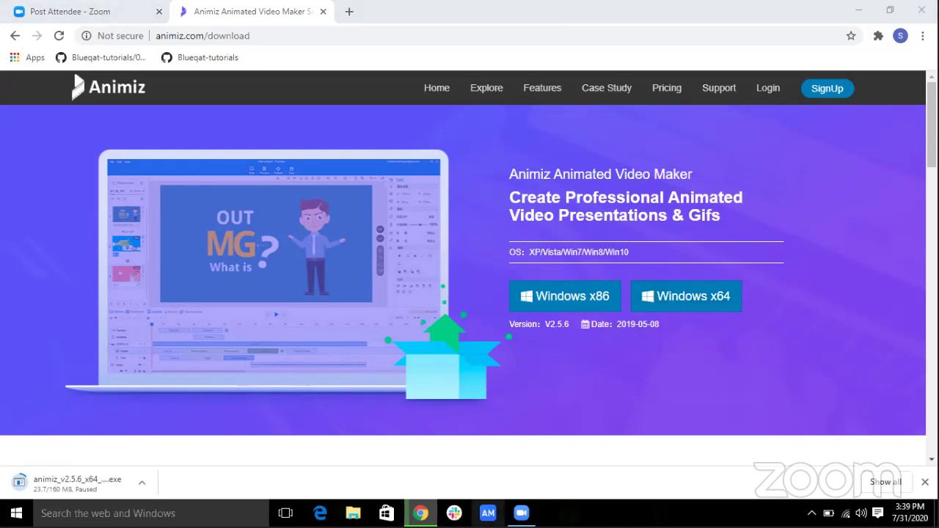
pyautogui.click(686, 296)
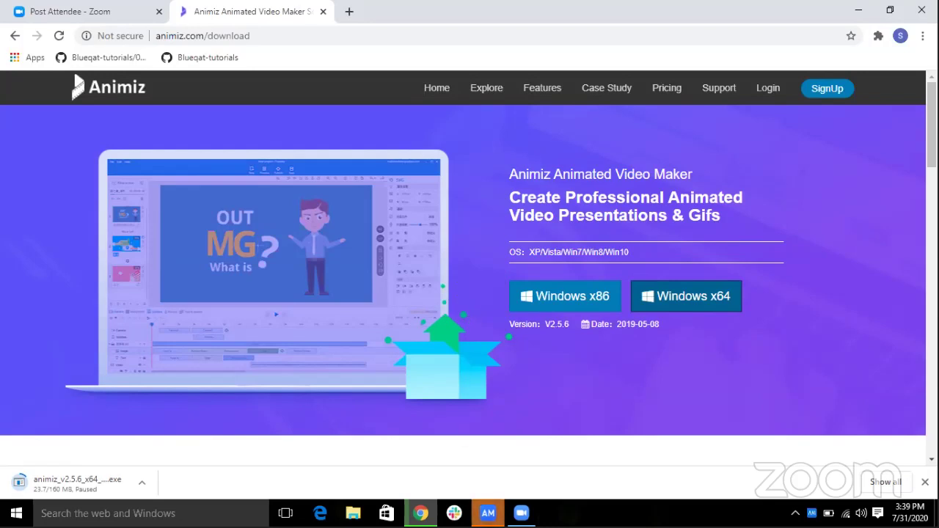
# Bring the Animiz window forward and choose New Empty Project on the start screen.
pyautogui.moveTo(488, 513)
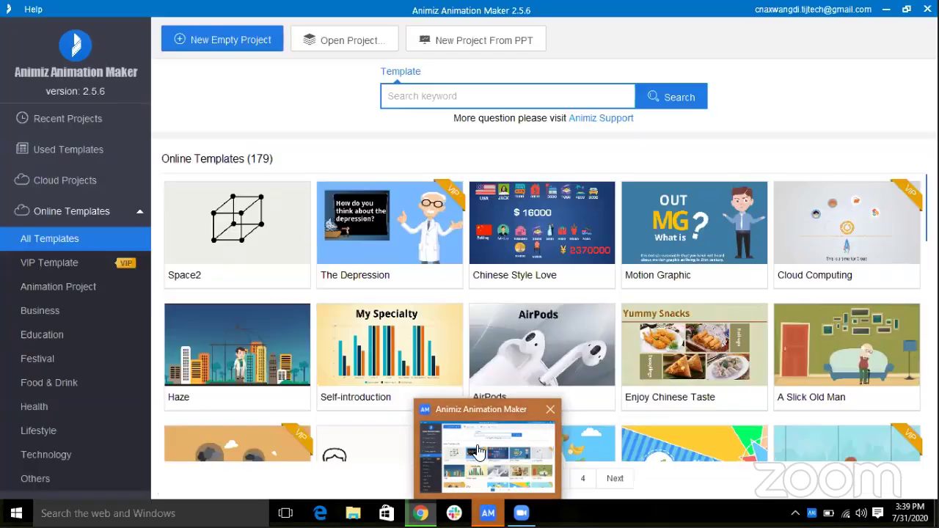
pyautogui.click(477, 452)
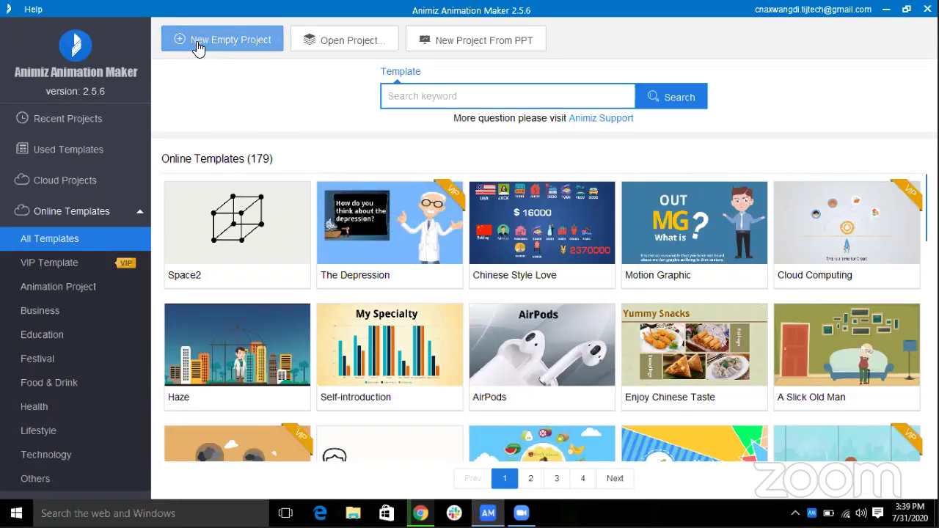
pyautogui.click(245, 46)
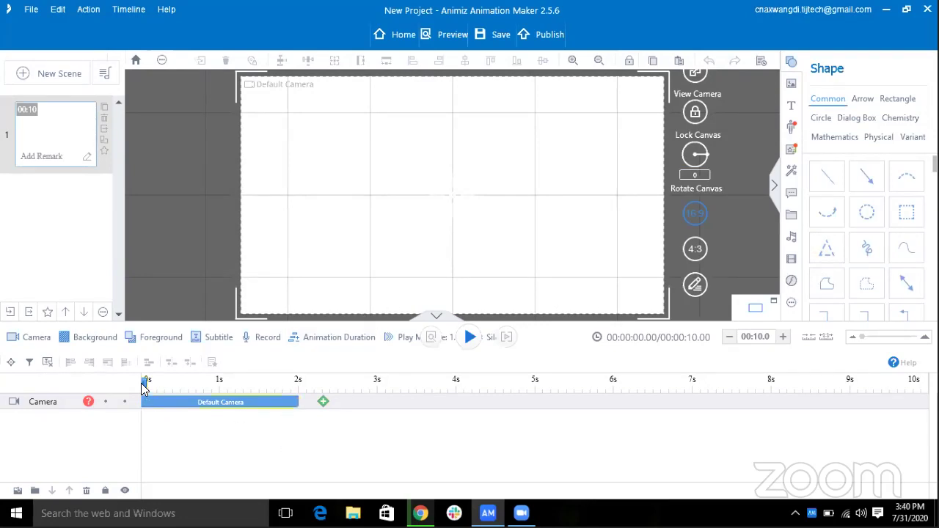
# Adjust the scene length with the duration +/– buttons until it reads 00:09.0.
pyautogui.moveTo(145, 380); pyautogui.dragTo(427, 392)
pyautogui.moveTo(367, 387); pyautogui.dragTo(690, 433)
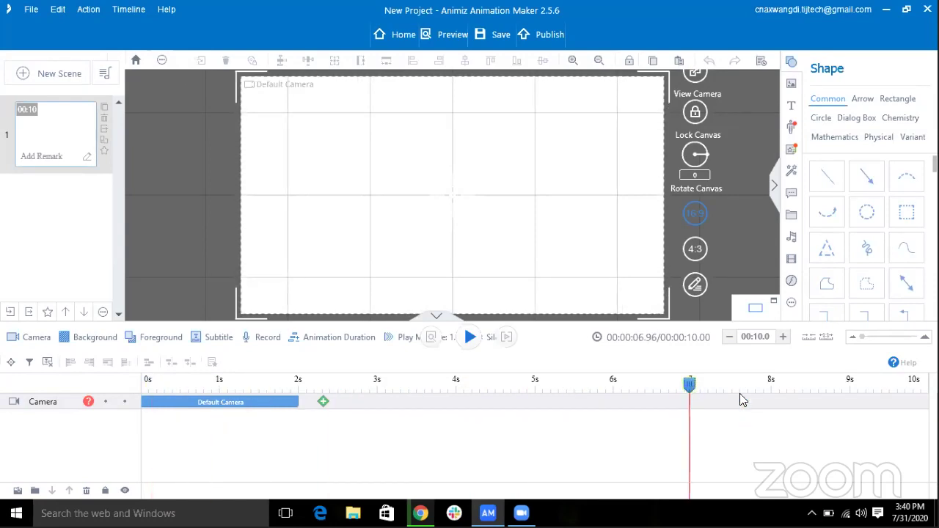
pyautogui.moveTo(739, 393); pyautogui.dragTo(635, 382)
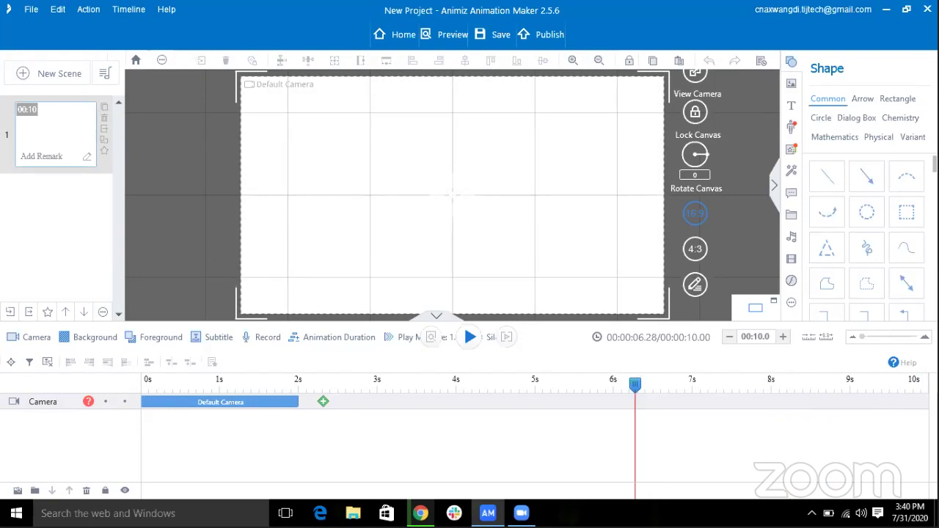
pyautogui.click(783, 337)
pyautogui.click(783, 337)
pyautogui.click(783, 337)
pyautogui.click(784, 337)
pyautogui.click(783, 337)
pyautogui.click(783, 337)
pyautogui.click(783, 337)
pyautogui.click(783, 337)
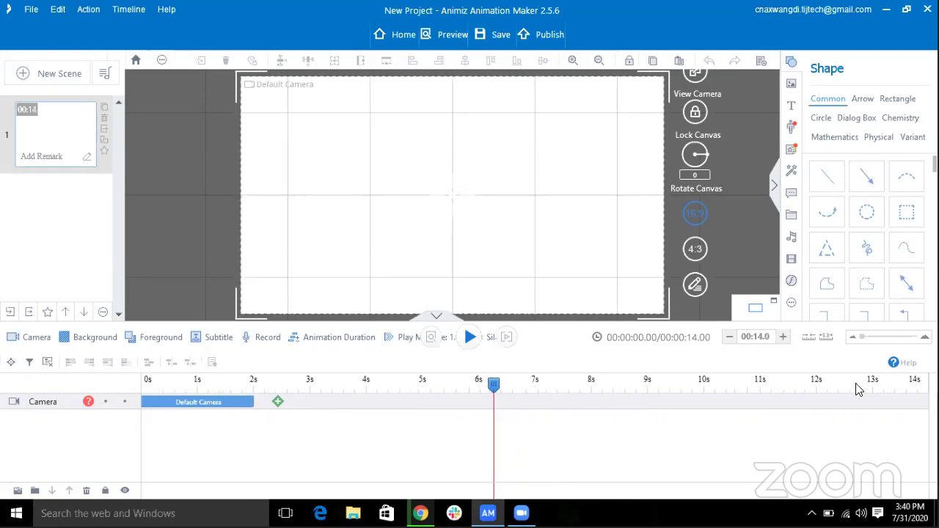
pyautogui.click(731, 337)
pyautogui.click(731, 338)
pyautogui.click(731, 338)
pyautogui.click(731, 337)
pyautogui.click(731, 338)
pyautogui.click(731, 338)
pyautogui.click(731, 338)
pyautogui.click(731, 337)
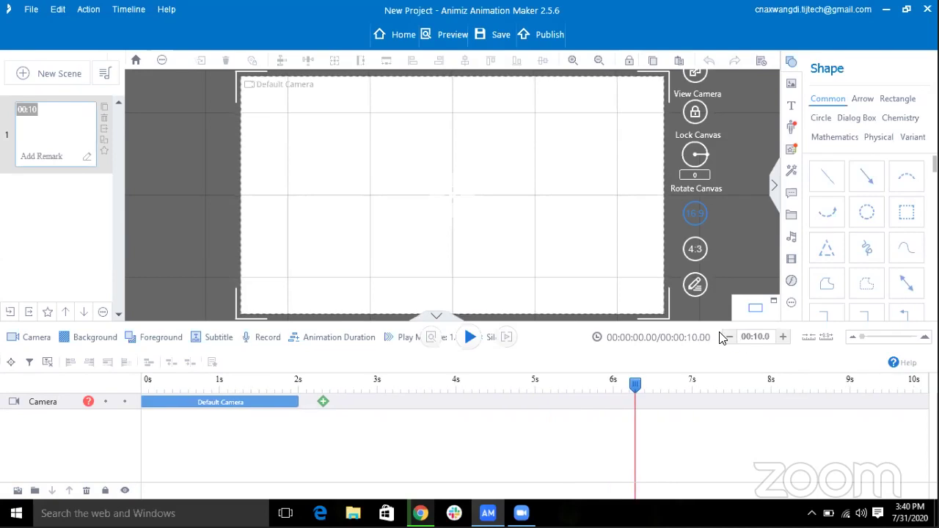
pyautogui.click(731, 338)
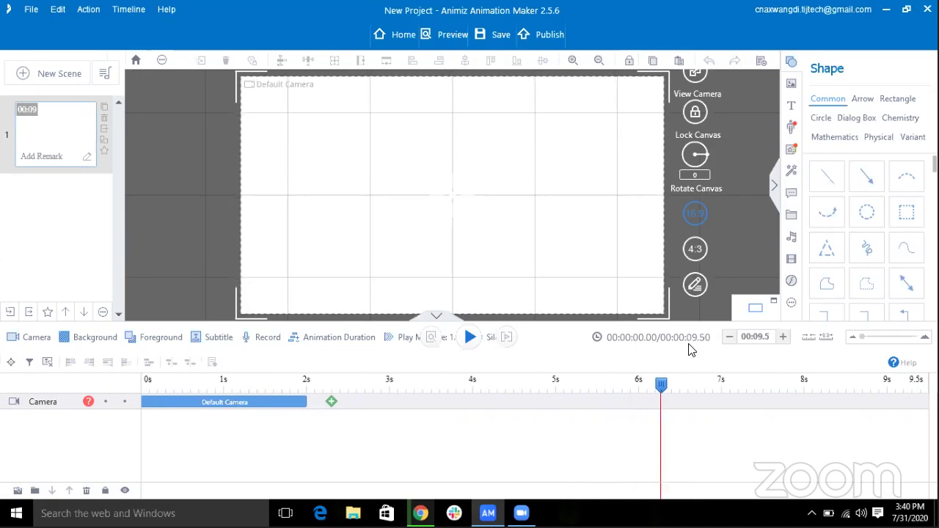
pyautogui.click(730, 337)
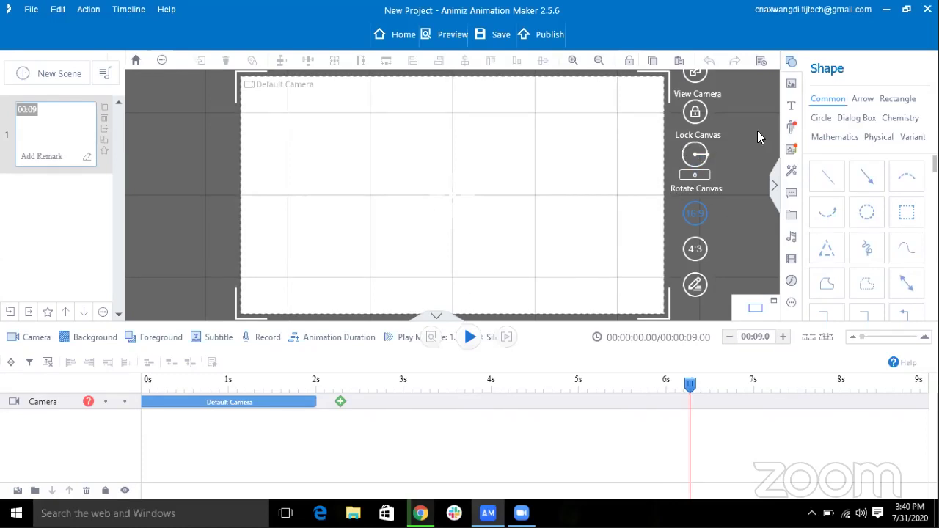
# Import the-background-4706293_1920 as a local image from the Image library.
pyautogui.click(791, 85)
pyautogui.click(852, 108)
pyautogui.doubleClick(160, 97)
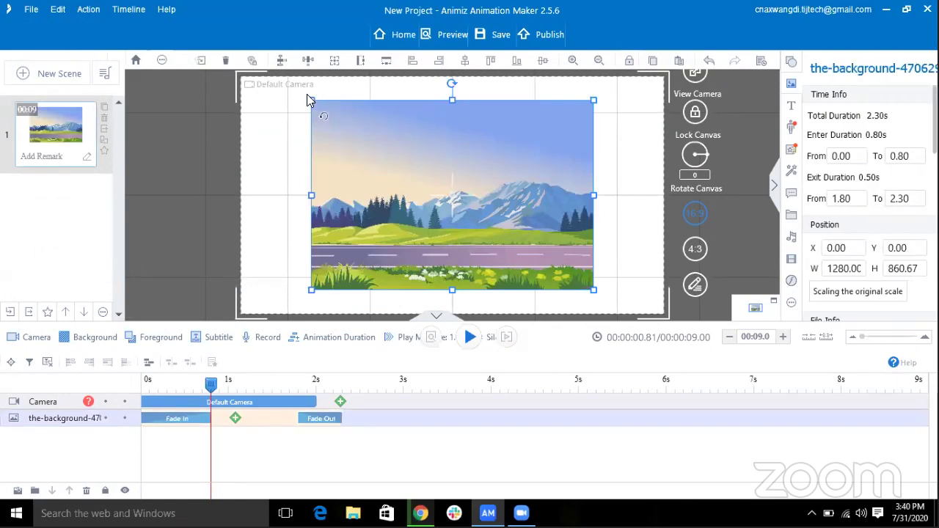
# Stretch the background image to about 1913×1083 so it covers the canvas.
pyautogui.moveTo(445, 169)
pyautogui.mouseDown()
pyautogui.moveTo(362, 161)
pyautogui.moveTo(508, 198)
pyautogui.moveTo(446, 176)
pyautogui.mouseUp()
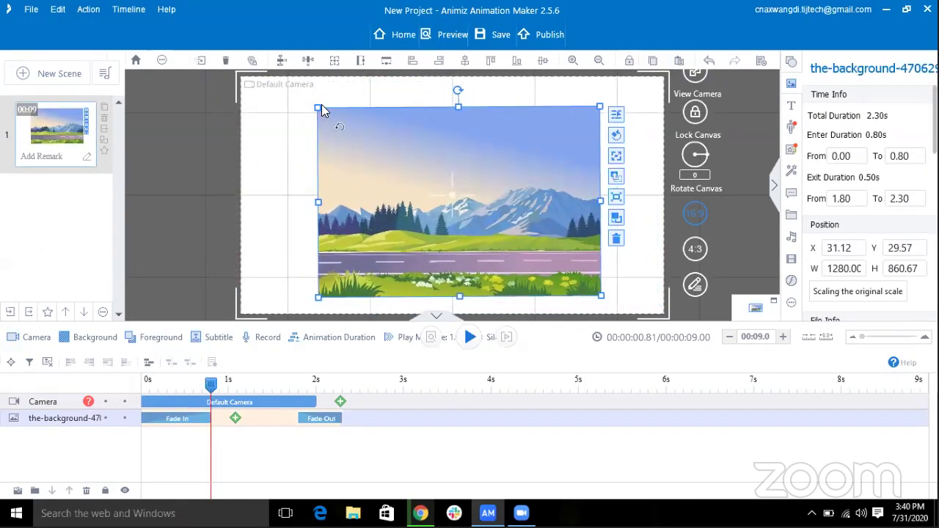
pyautogui.moveTo(315, 106); pyautogui.dragTo(240, 74)
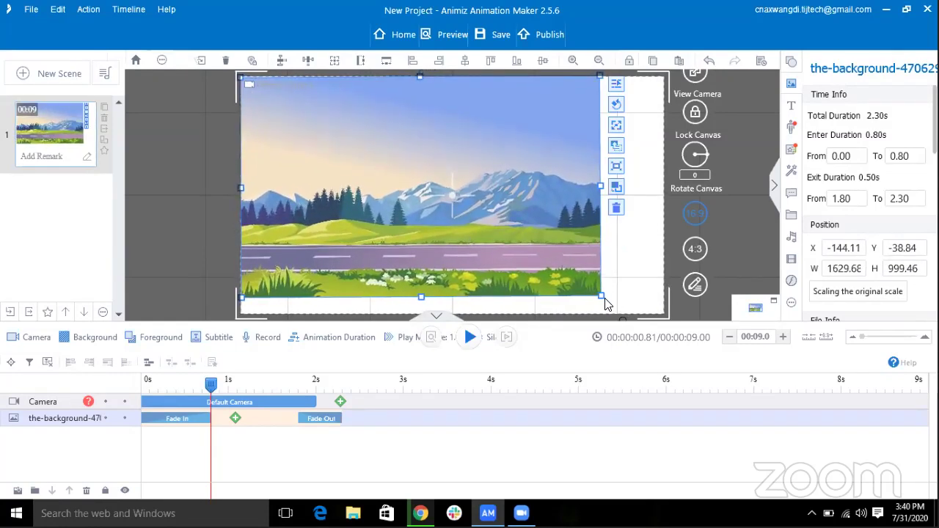
pyautogui.moveTo(606, 300); pyautogui.dragTo(667, 317)
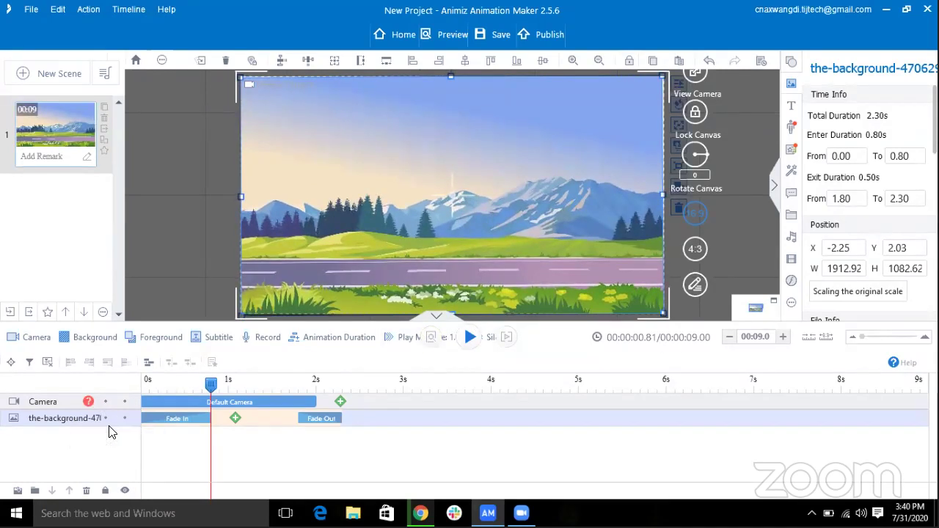
# Rename the background layer to 'road'.
pyautogui.doubleClick(66, 417)
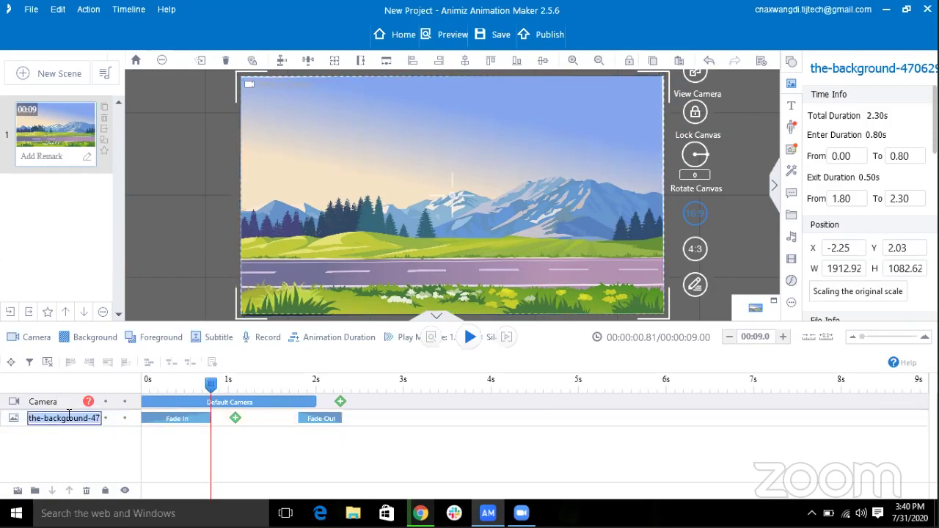
pyautogui.write('road')
pyautogui.press('Return')
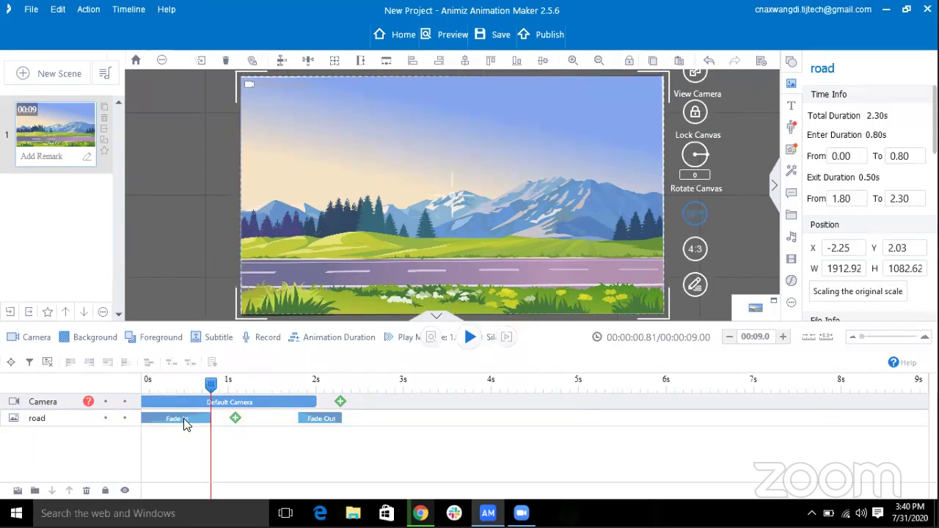
# Drag road's Fade In clip slightly later and scrub the timeline to check it.
pyautogui.click(184, 417)
pyautogui.moveTo(183, 416); pyautogui.dragTo(204, 419)
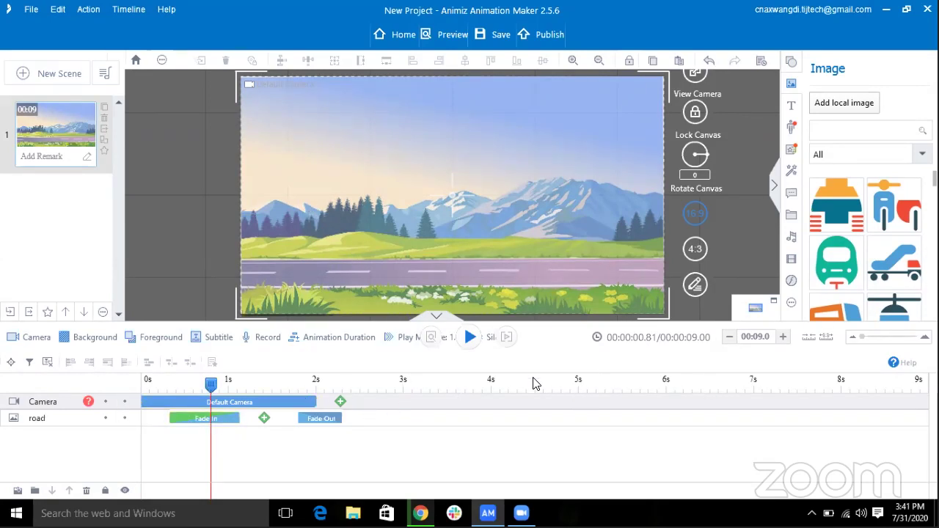
pyautogui.moveTo(212, 383); pyautogui.dragTo(285, 393)
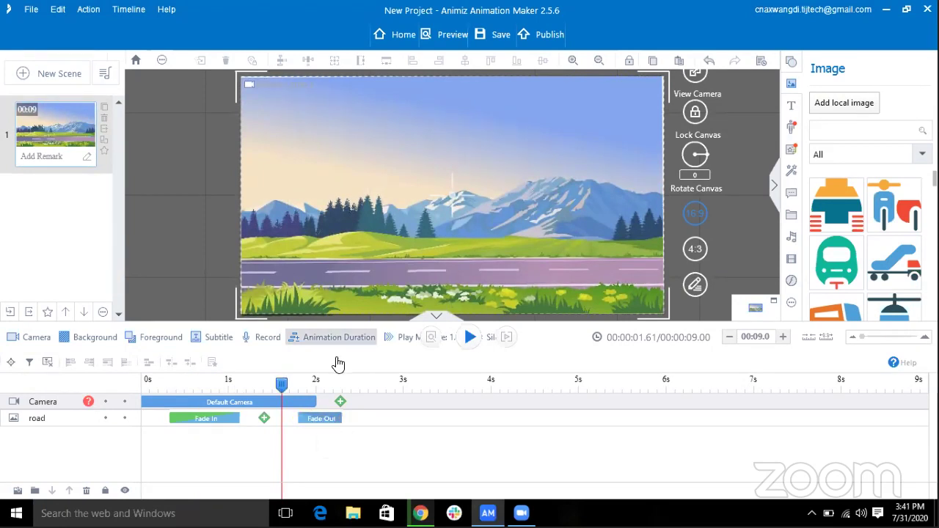
pyautogui.moveTo(283, 391); pyautogui.dragTo(163, 419)
# Set the road layer's entrance animation to None.
pyautogui.doubleClick(168, 419)
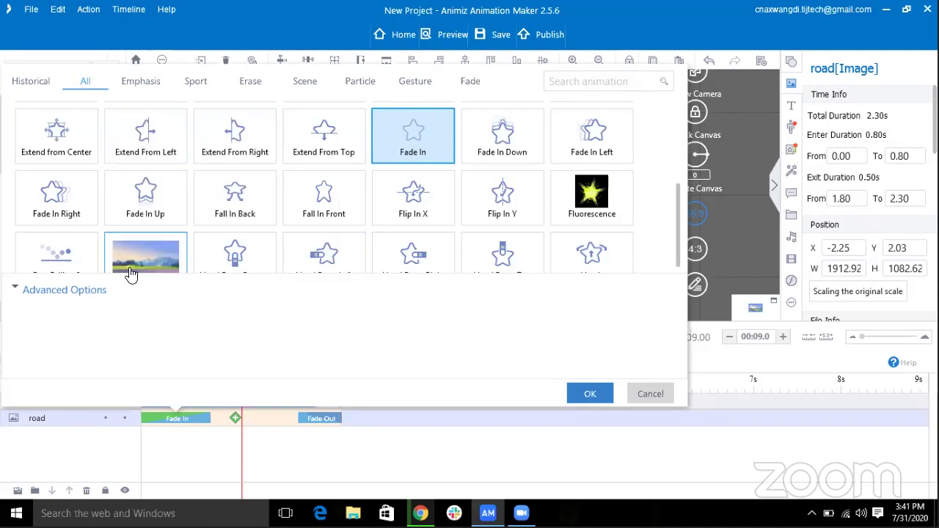
pyautogui.click(580, 79)
pyautogui.write('none')
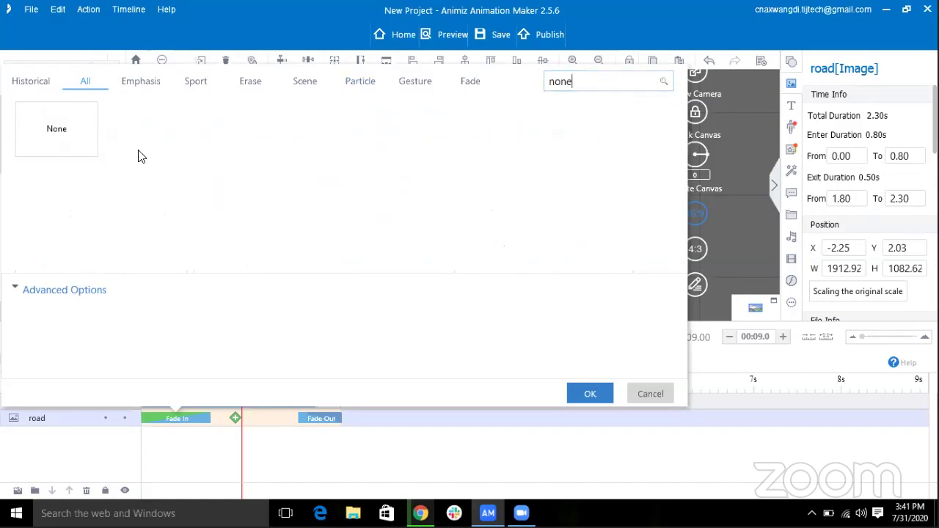
pyautogui.click(65, 138)
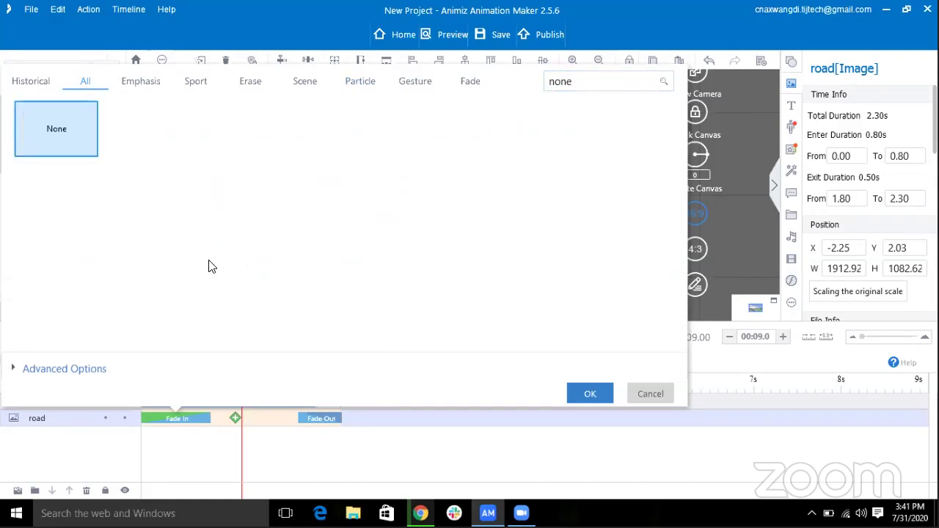
pyautogui.click(587, 394)
# Move road's exit to 6.2s and change it to Always Display.
pyautogui.moveTo(319, 417); pyautogui.dragTo(526, 418)
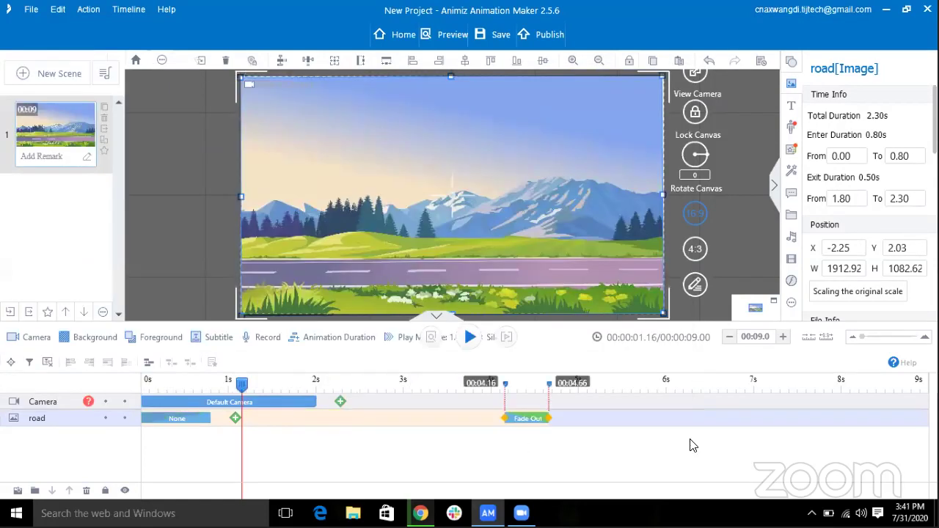
pyautogui.moveTo(690, 446); pyautogui.dragTo(703, 433)
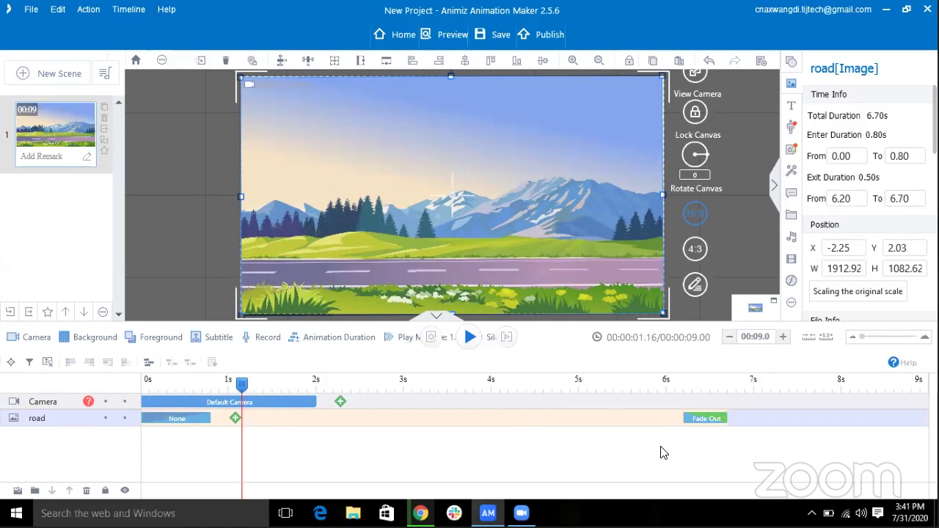
pyautogui.doubleClick(706, 418)
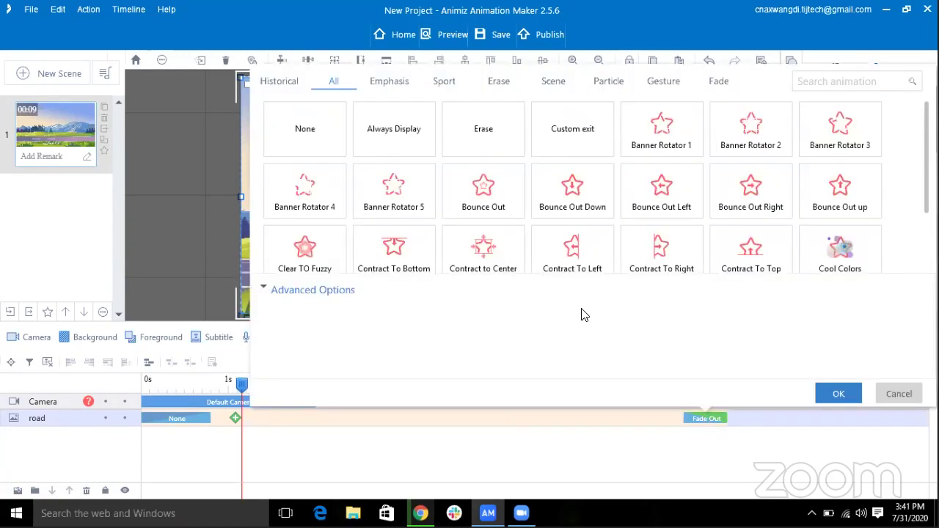
pyautogui.click(411, 142)
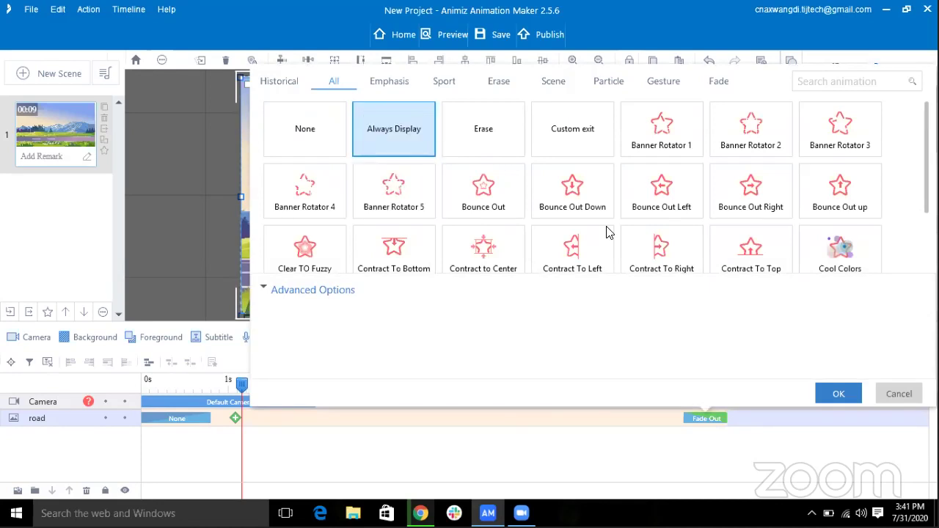
pyautogui.click(844, 394)
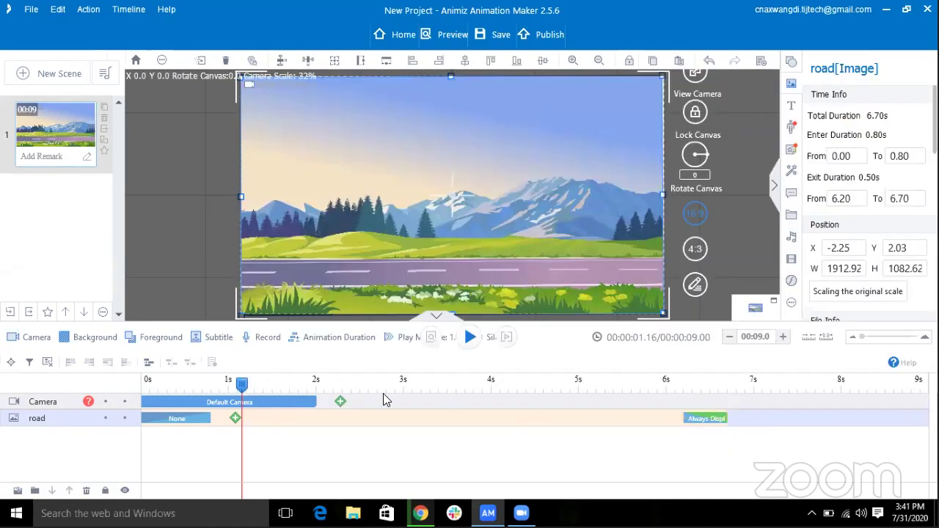
# Add the Male Teacher role with its Running motion from the Roles library.
pyautogui.moveTo(239, 385); pyautogui.dragTo(146, 384)
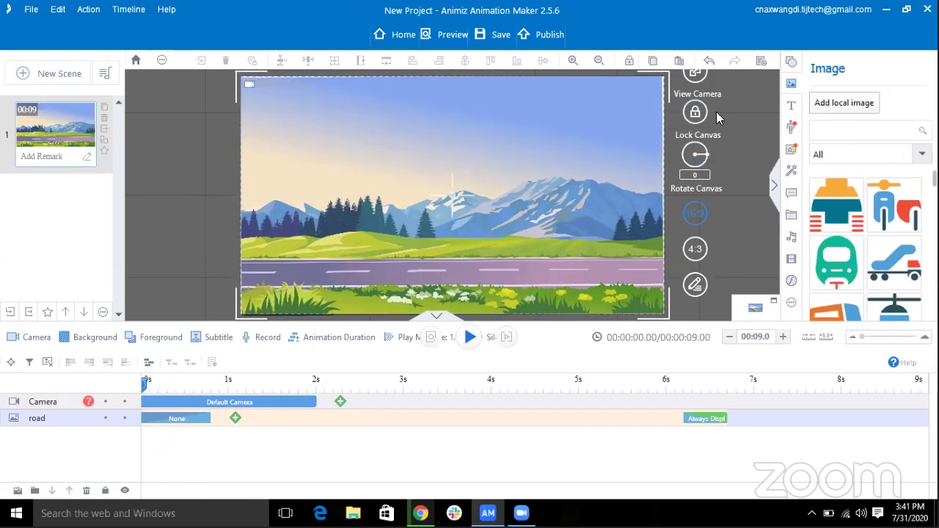
pyautogui.click(792, 131)
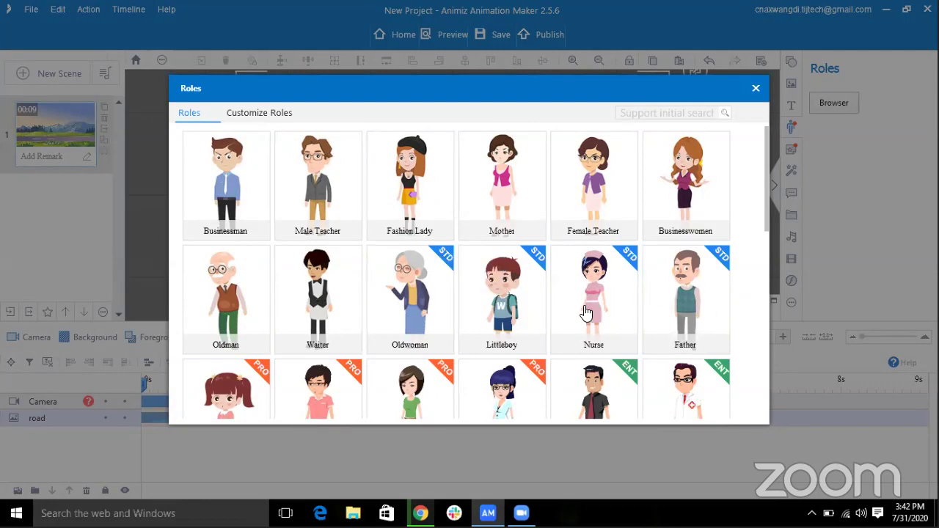
pyautogui.click(328, 200)
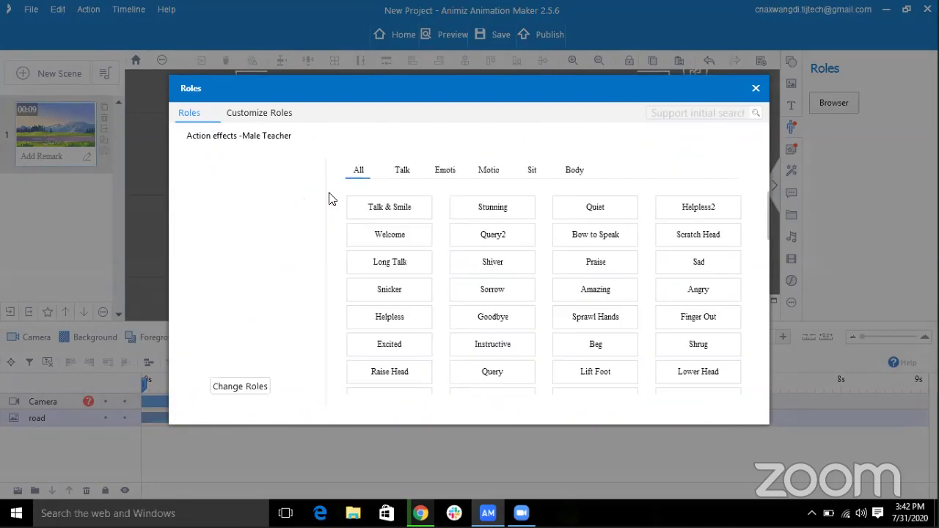
pyautogui.click(496, 174)
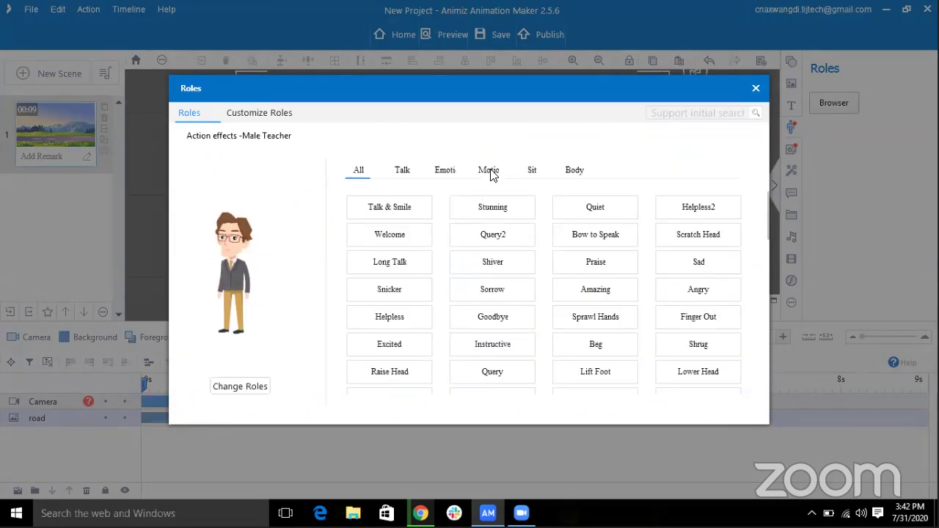
pyautogui.click(408, 245)
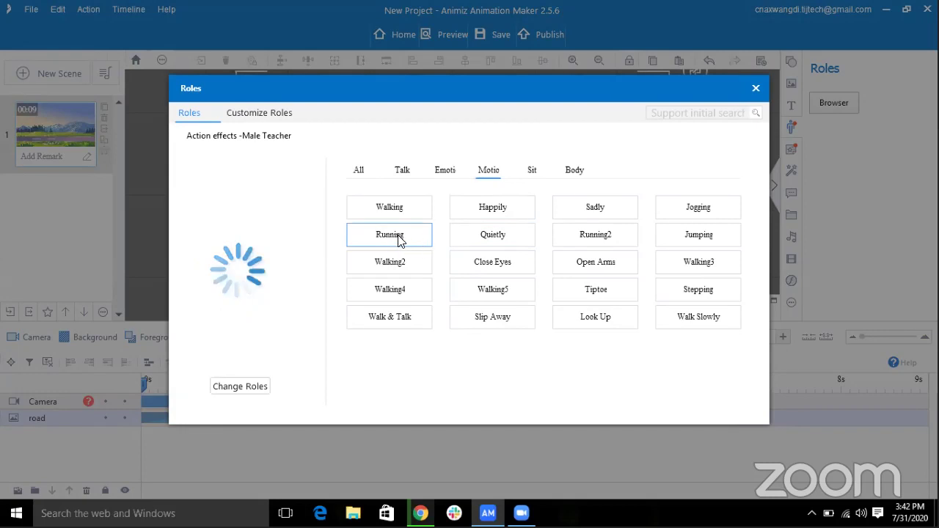
pyautogui.click(396, 237)
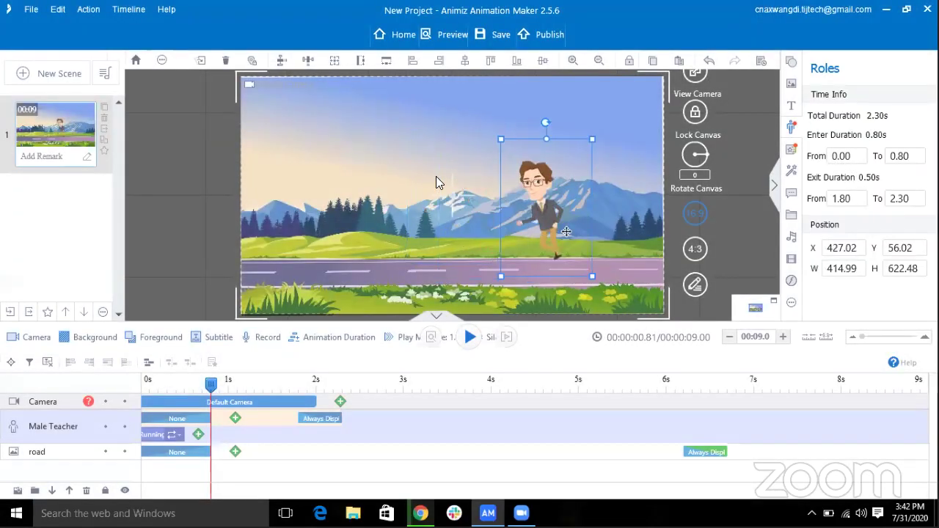
# Drag the teacher to the canvas's right edge and extend Running to about 2.5s.
pyautogui.moveTo(566, 231); pyautogui.dragTo(665, 241)
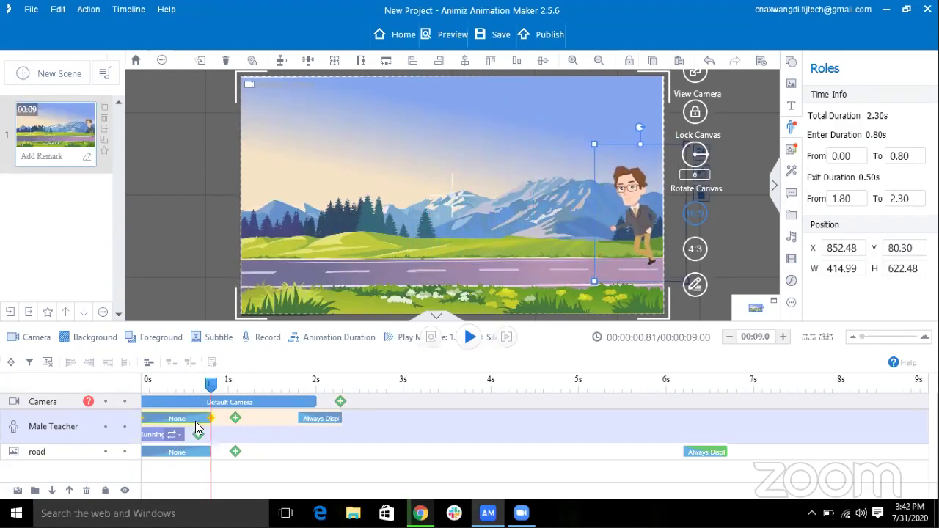
pyautogui.moveTo(185, 435); pyautogui.dragTo(367, 435)
pyautogui.moveTo(211, 385); pyautogui.dragTo(276, 403)
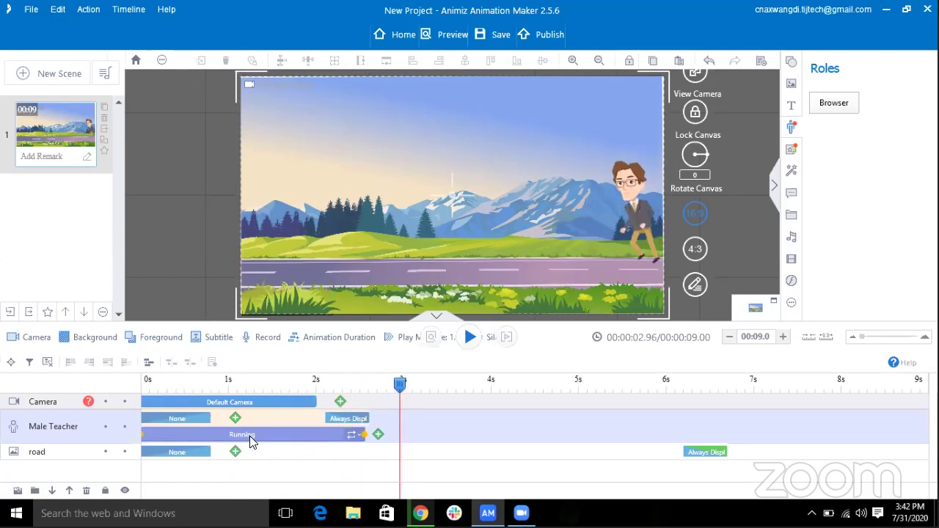
pyautogui.moveTo(402, 382); pyautogui.dragTo(374, 382)
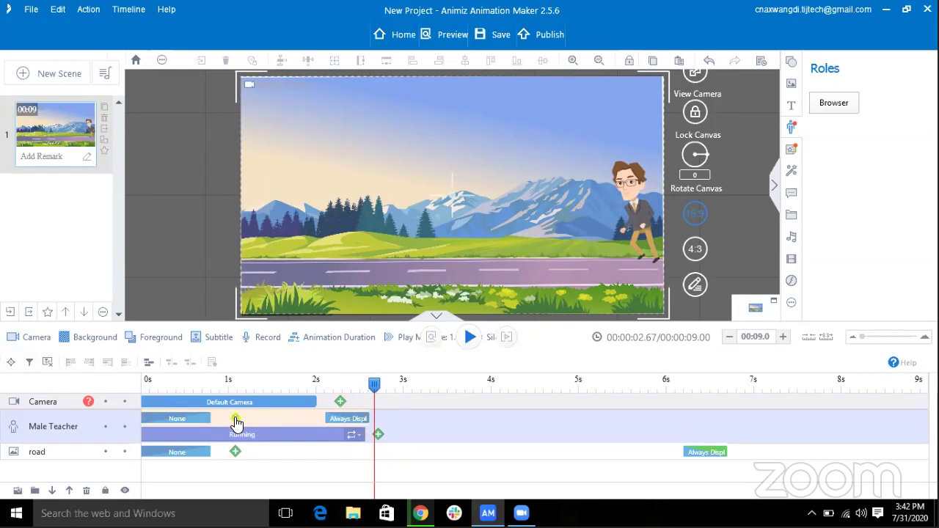
# Add a constant-speed Move animation to the Male Teacher's track.
pyautogui.click(235, 419)
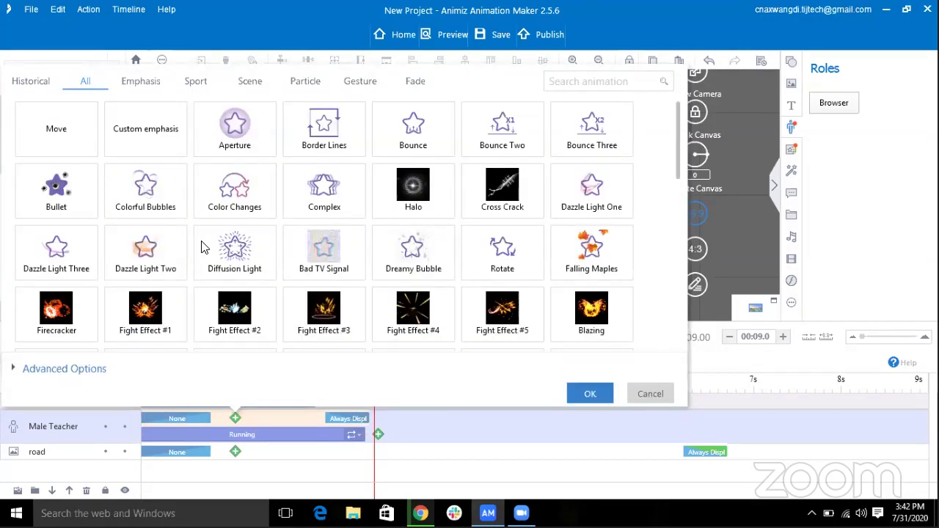
pyautogui.click(56, 136)
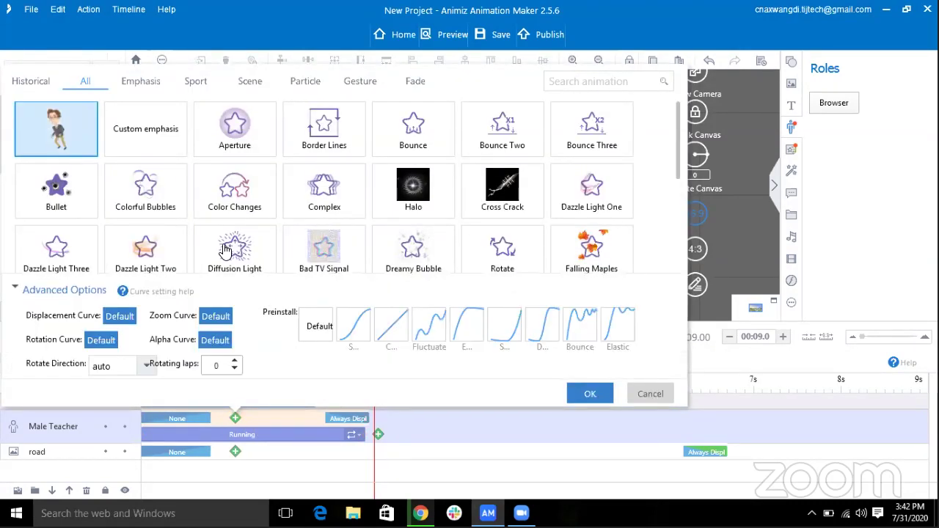
pyautogui.click(389, 336)
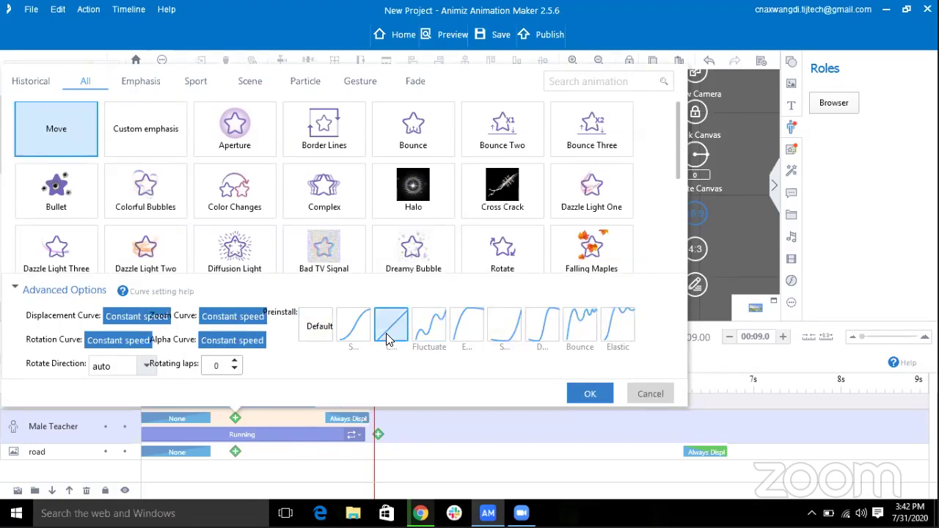
pyautogui.click(591, 396)
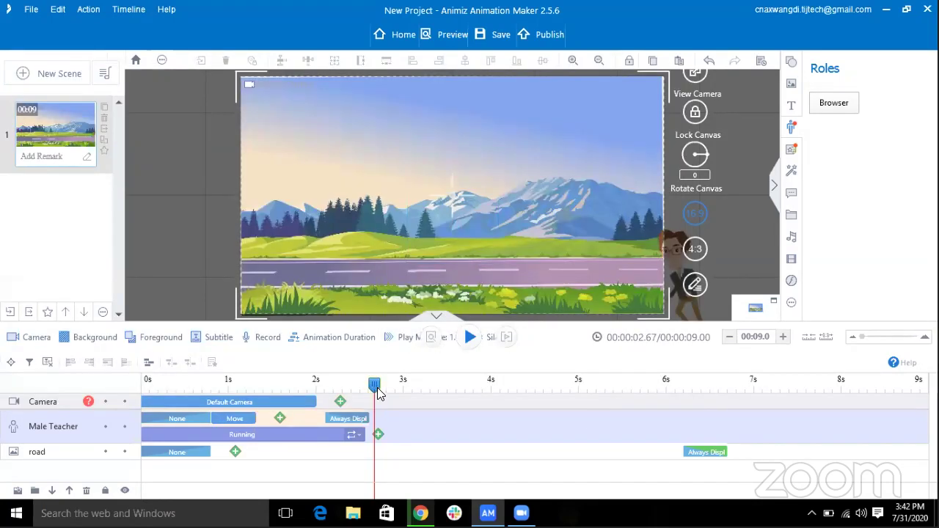
# Set the Move end point so the teacher runs toward the road's centre.
pyautogui.moveTo(256, 387); pyautogui.dragTo(231, 389)
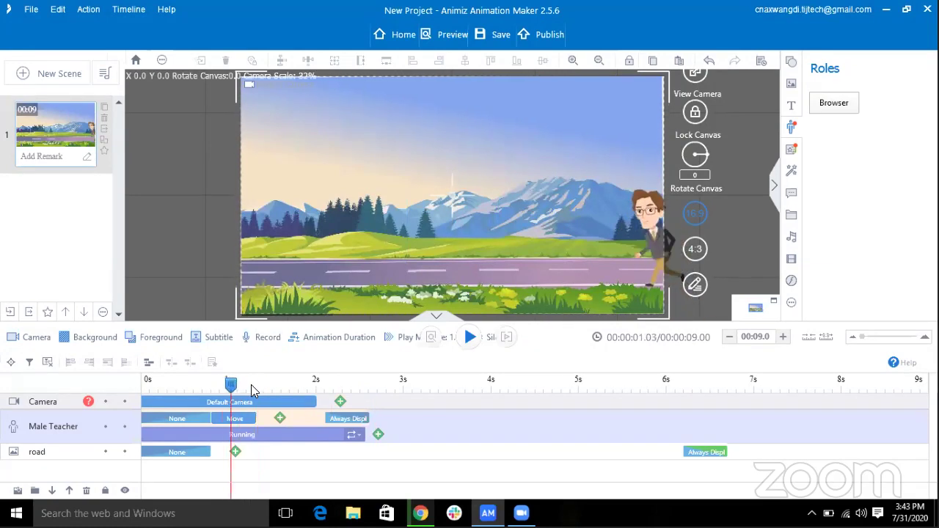
pyautogui.click(670, 247)
pyautogui.click(671, 248)
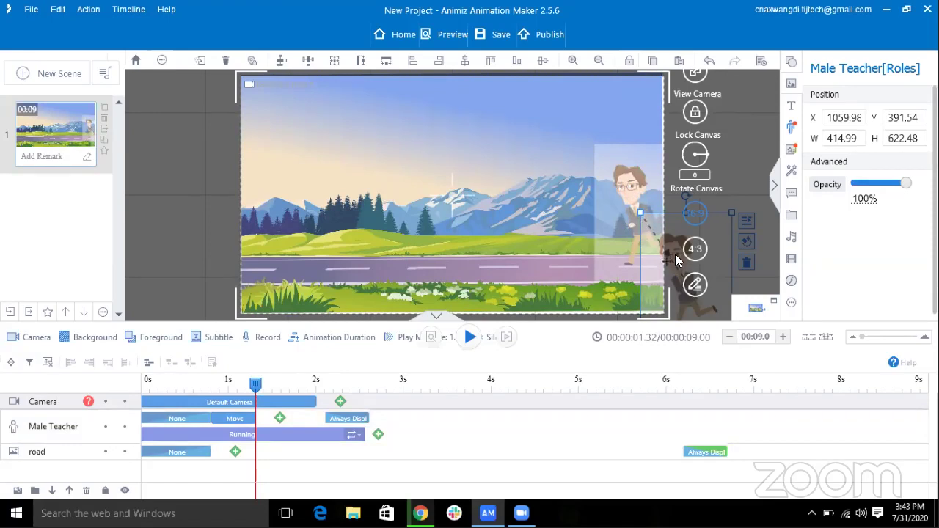
pyautogui.moveTo(673, 263); pyautogui.dragTo(463, 196)
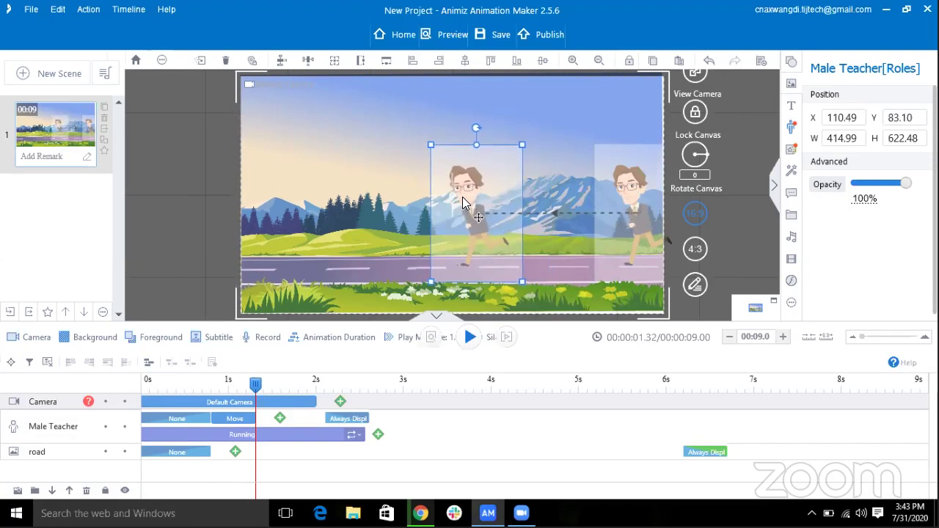
# Lengthen the Move clip to about 2.5s and trim the None entrance to 0.27s.
pyautogui.click(256, 420)
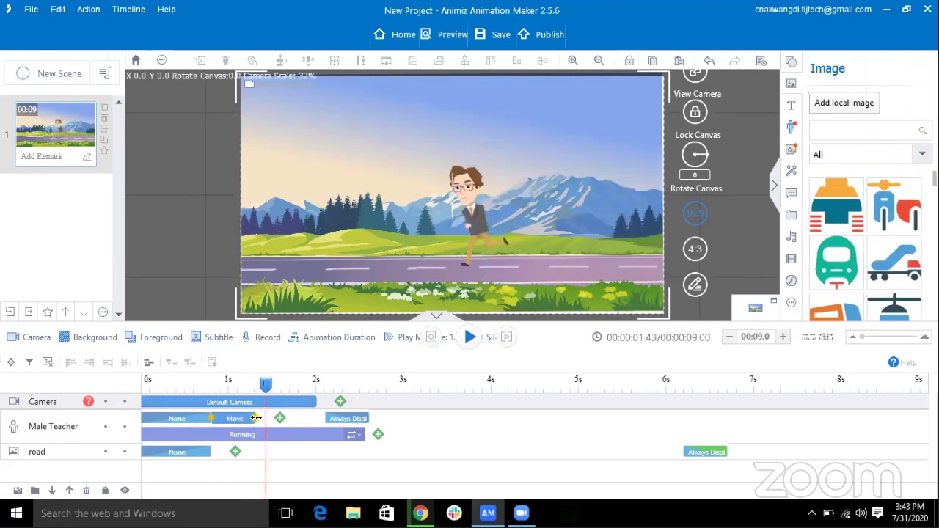
pyautogui.moveTo(256, 420); pyautogui.dragTo(360, 416)
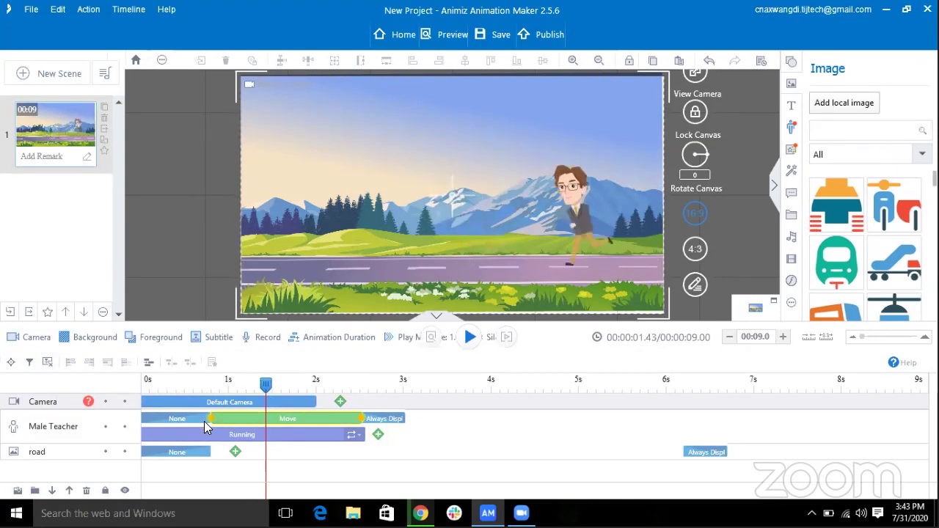
pyautogui.moveTo(210, 418); pyautogui.dragTo(163, 418)
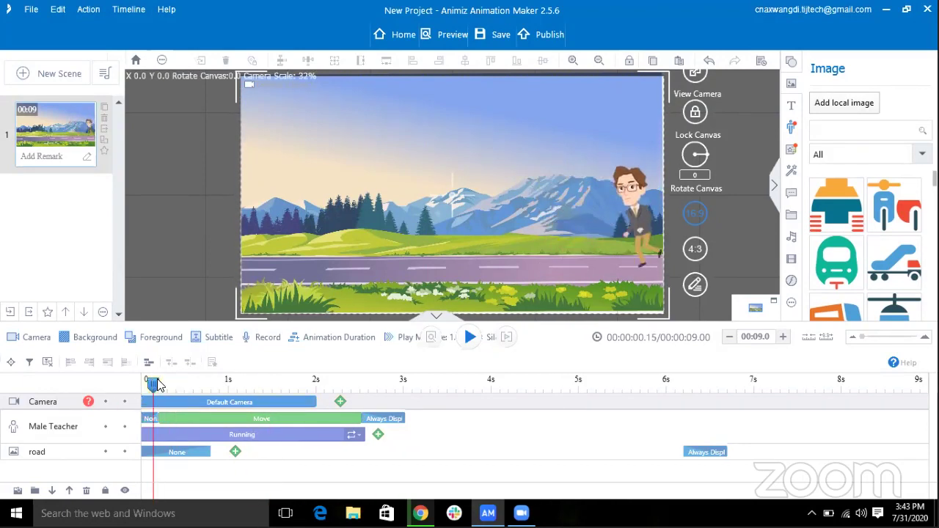
# Play the teacher's run from 0s, return to about 2.54s, and open the Shape library.
pyautogui.moveTo(157, 379); pyautogui.dragTo(138, 386)
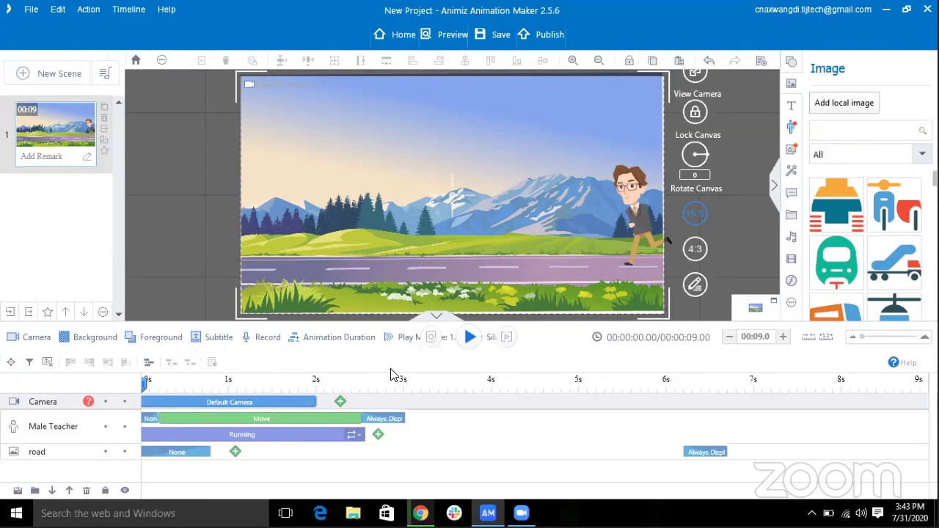
pyautogui.click(470, 339)
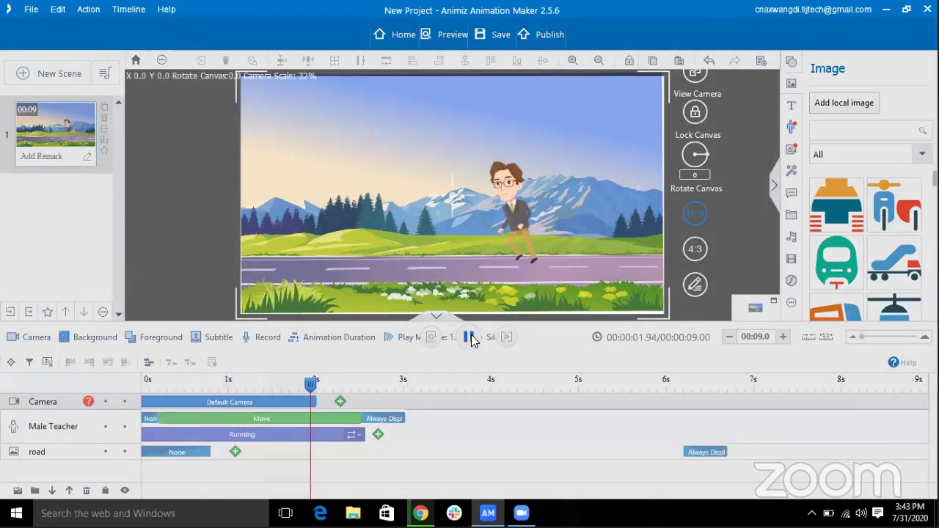
pyautogui.click(473, 340)
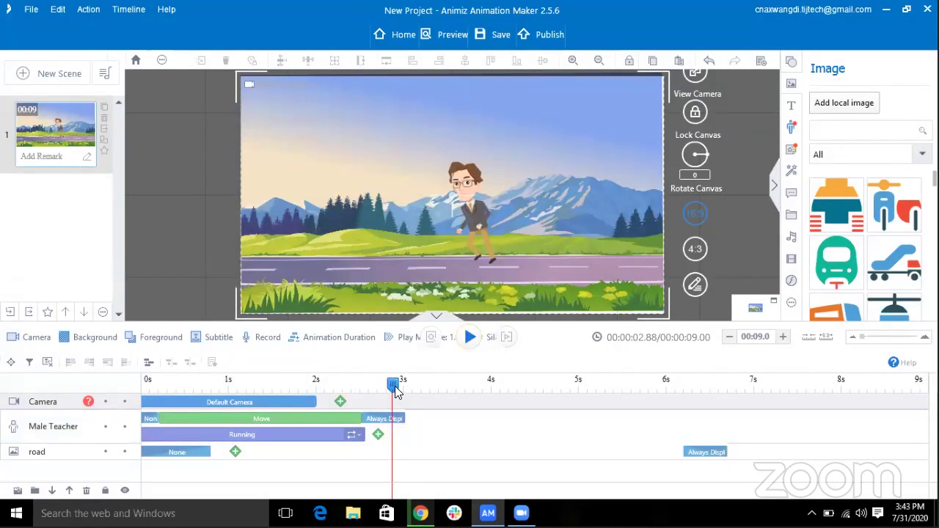
pyautogui.moveTo(395, 391); pyautogui.dragTo(365, 390)
pyautogui.click(791, 61)
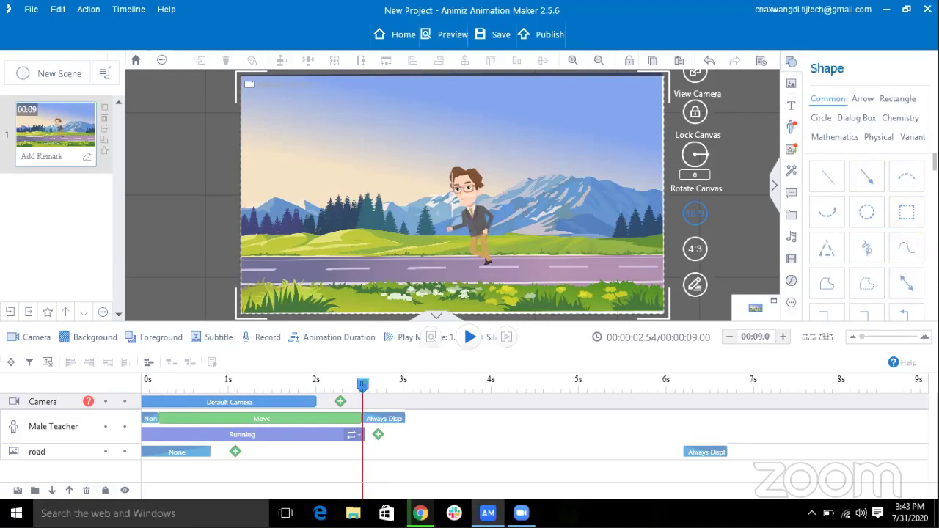
# Add a widened yellow callout above the teacher, tail at his head, entering at about 2.3s.
pyautogui.scroll(-5, 867, 234)
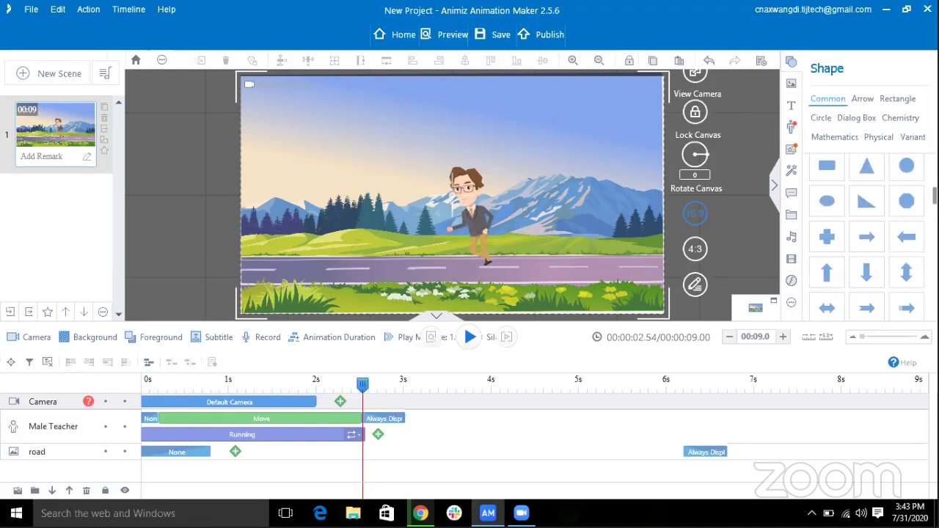
pyautogui.scroll(-8, 866, 235)
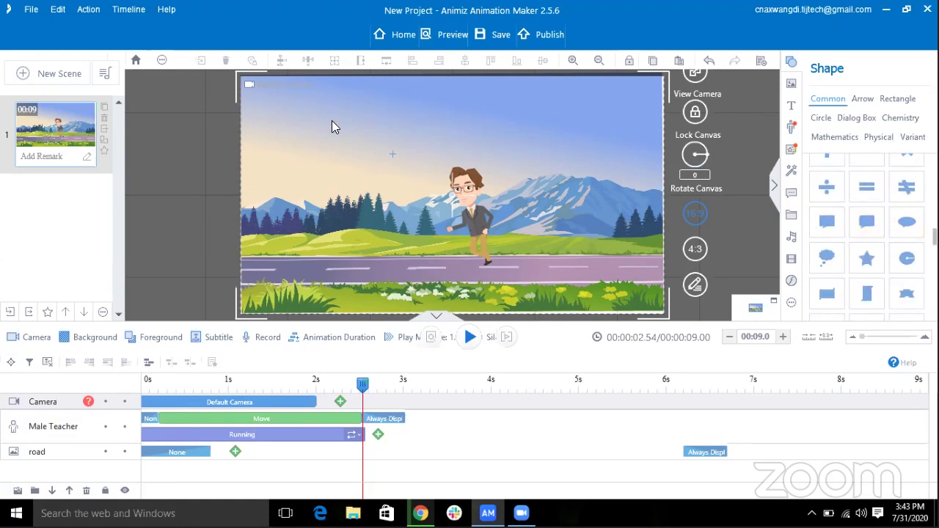
pyautogui.moveTo(305, 107); pyautogui.dragTo(418, 170)
pyautogui.moveTo(315, 190); pyautogui.dragTo(424, 193)
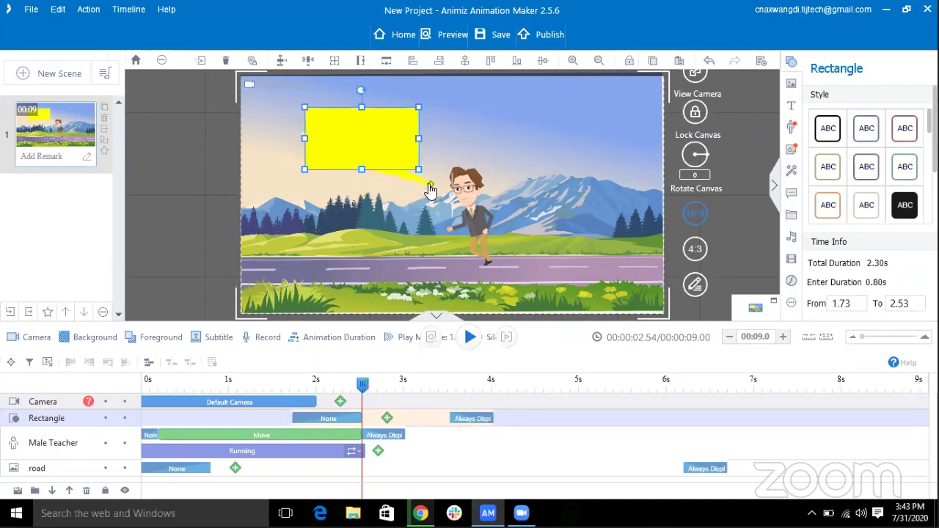
pyautogui.moveTo(419, 138); pyautogui.dragTo(436, 139)
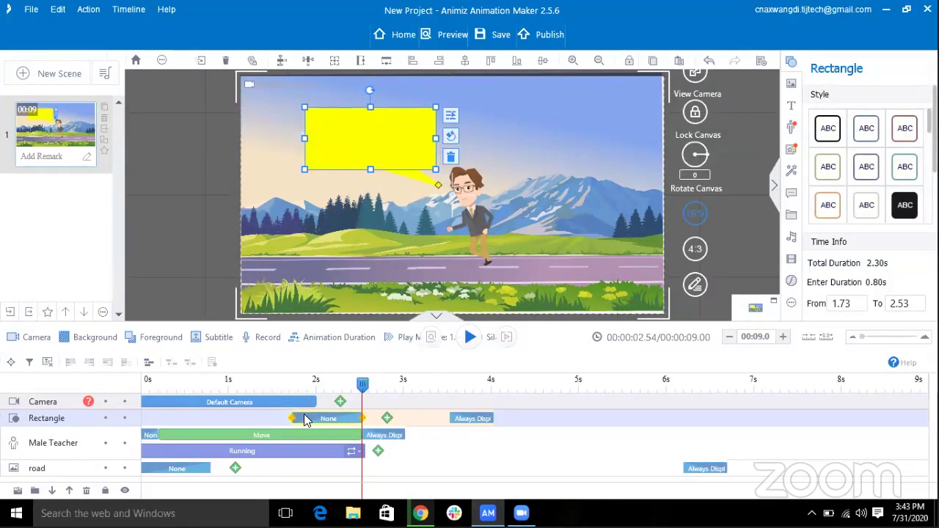
pyautogui.moveTo(293, 417); pyautogui.dragTo(371, 422)
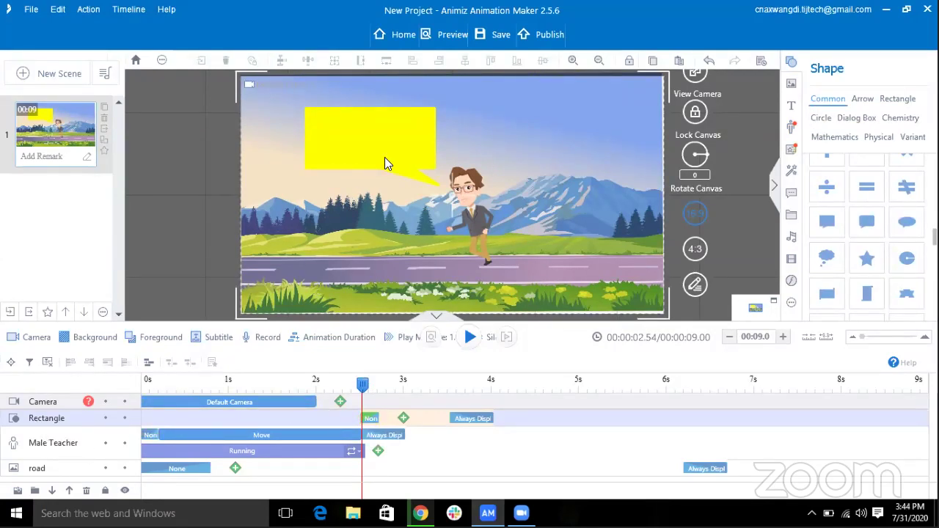
# Give the callout a Fade In entrance animation.
pyautogui.doubleClick(371, 422)
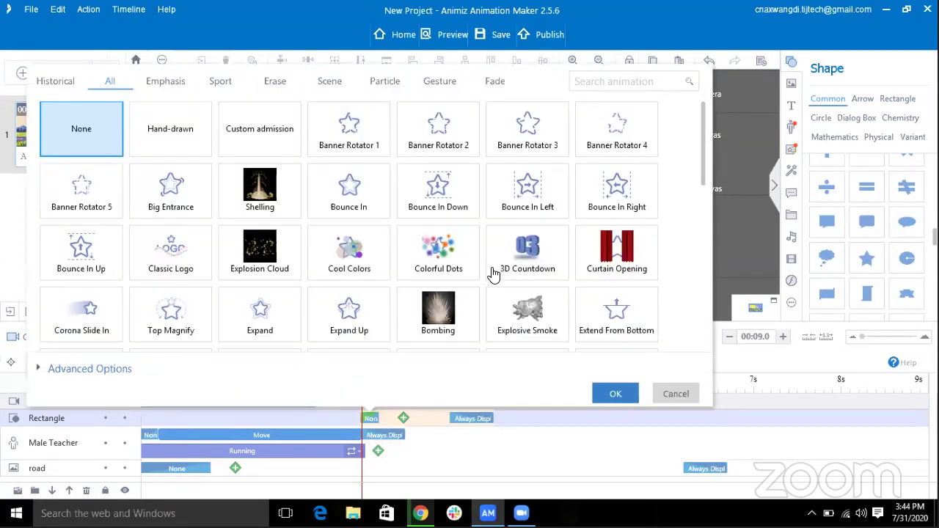
pyautogui.click(495, 85)
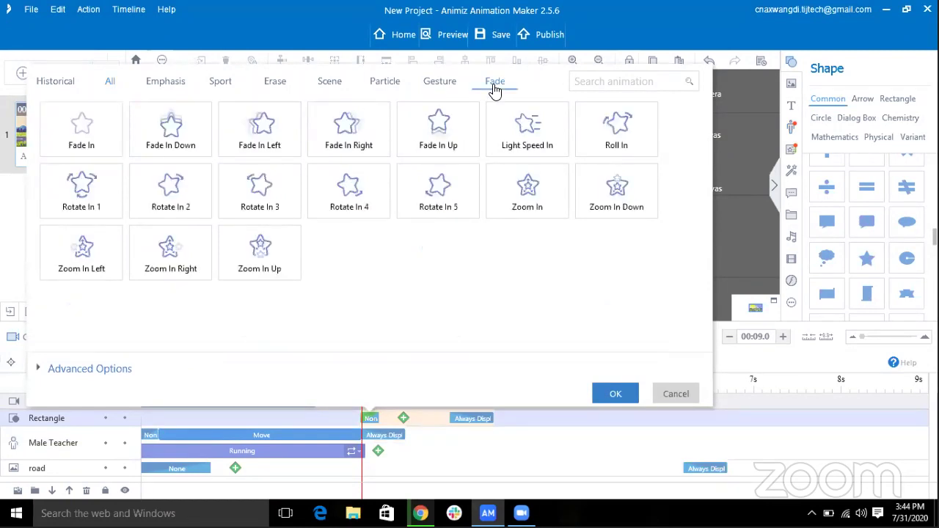
pyautogui.doubleClick(87, 140)
# Delay the callout's exit to a later Fade Out and extend the teacher's Always Display to the end.
pyautogui.moveTo(471, 424); pyautogui.dragTo(567, 419)
pyautogui.doubleClick(559, 418)
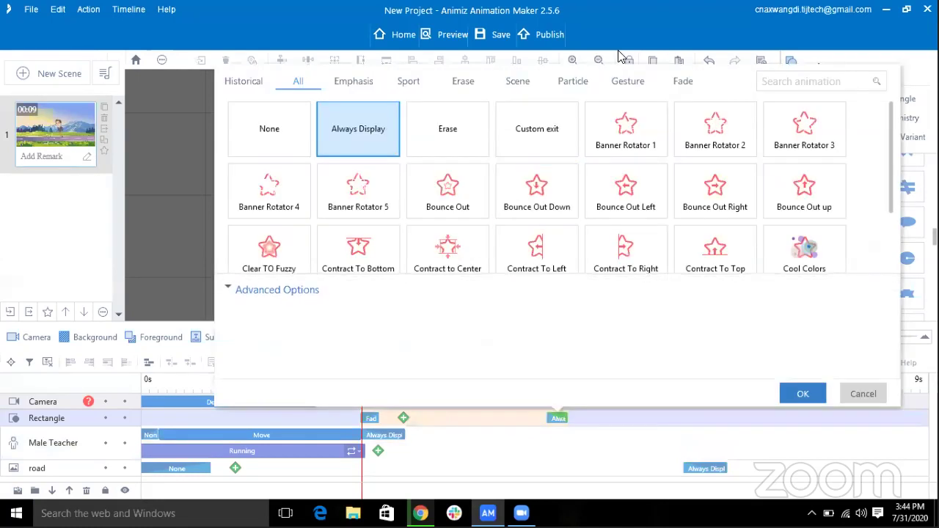
pyautogui.click(684, 82)
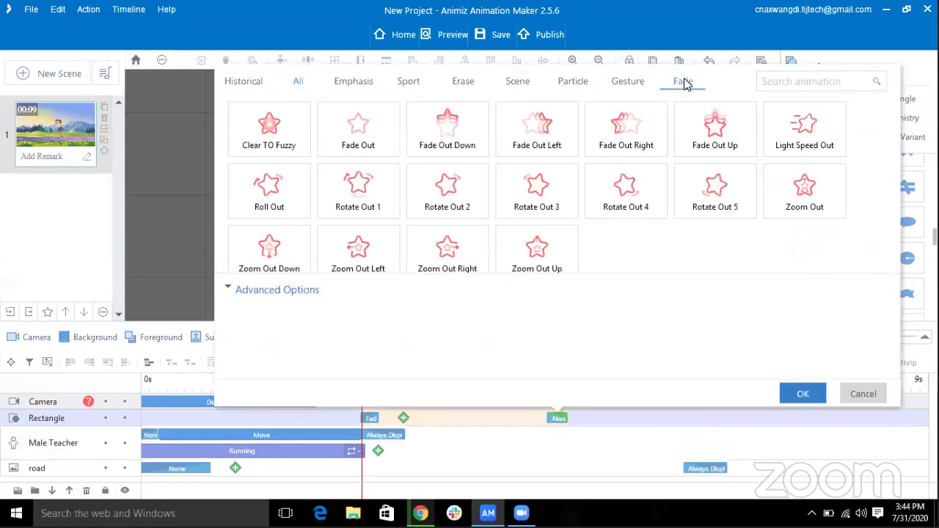
pyautogui.doubleClick(364, 147)
pyautogui.moveTo(363, 384)
pyautogui.mouseDown()
pyautogui.moveTo(339, 392)
pyautogui.moveTo(571, 392)
pyautogui.moveTo(365, 392)
pyautogui.mouseUp()
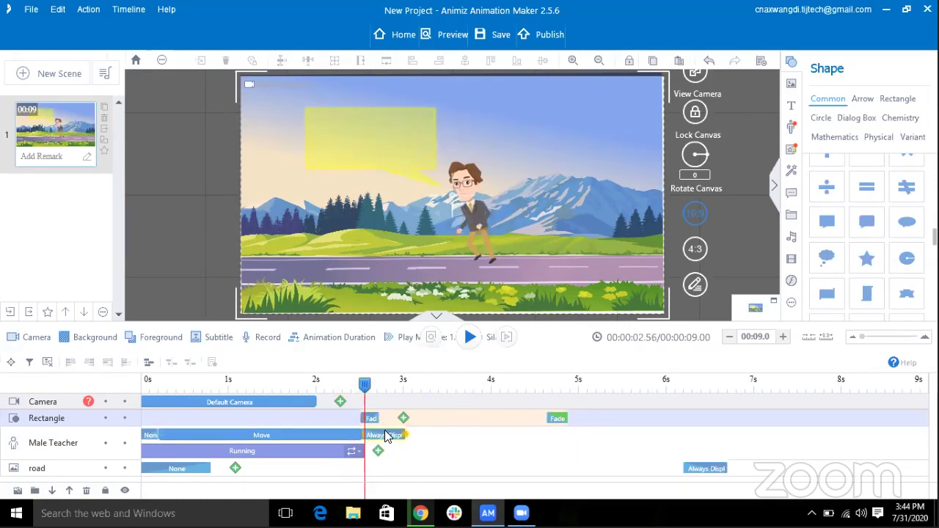
pyautogui.moveTo(386, 433); pyautogui.dragTo(894, 436)
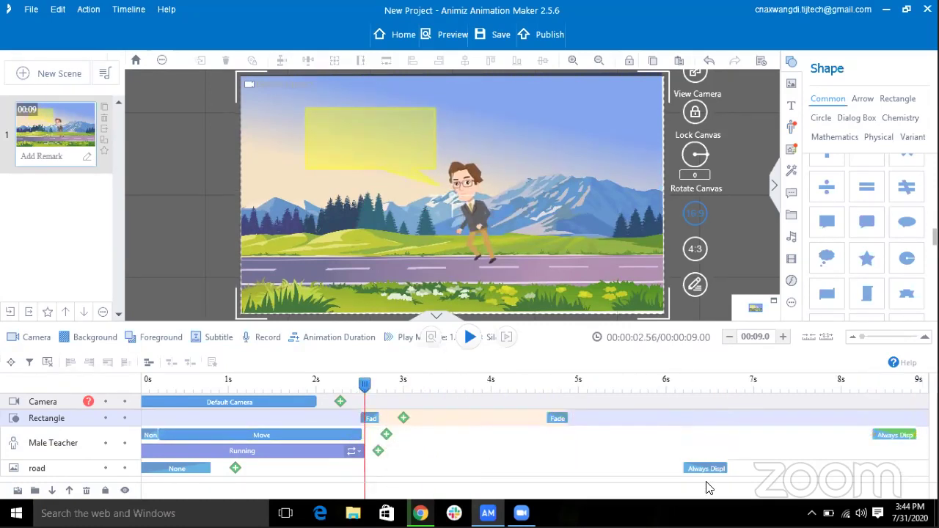
# Add a Talk & Smile action after the teacher's run, stretched to about 4.8s.
pyautogui.click(377, 452)
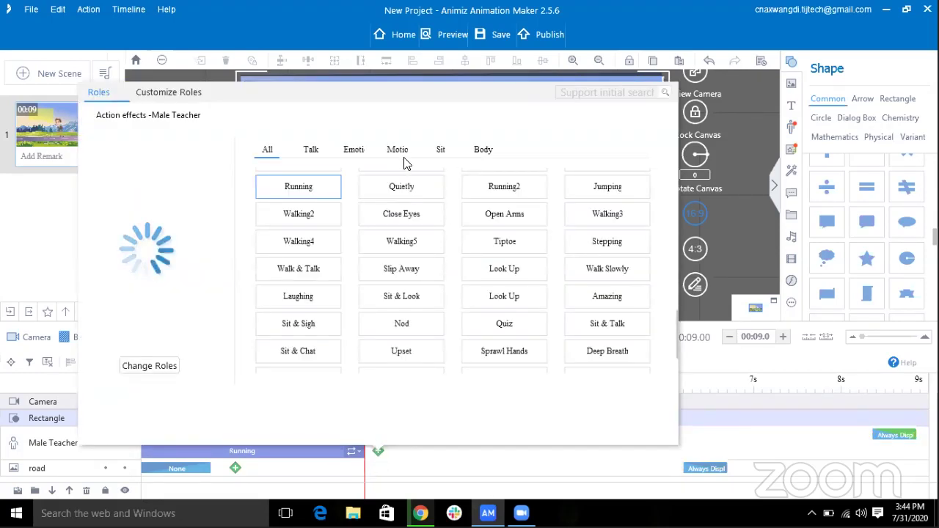
pyautogui.click(308, 151)
pyautogui.click(307, 188)
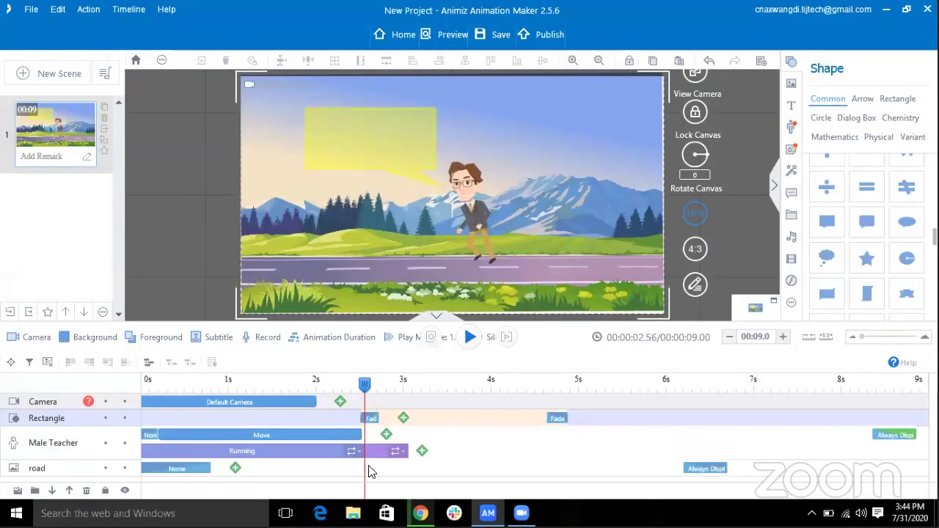
pyautogui.moveTo(408, 450); pyautogui.dragTo(560, 460)
pyautogui.moveTo(370, 387)
pyautogui.mouseDown()
pyautogui.moveTo(357, 385)
pyautogui.moveTo(570, 386)
pyautogui.moveTo(361, 385)
pyautogui.mouseUp()
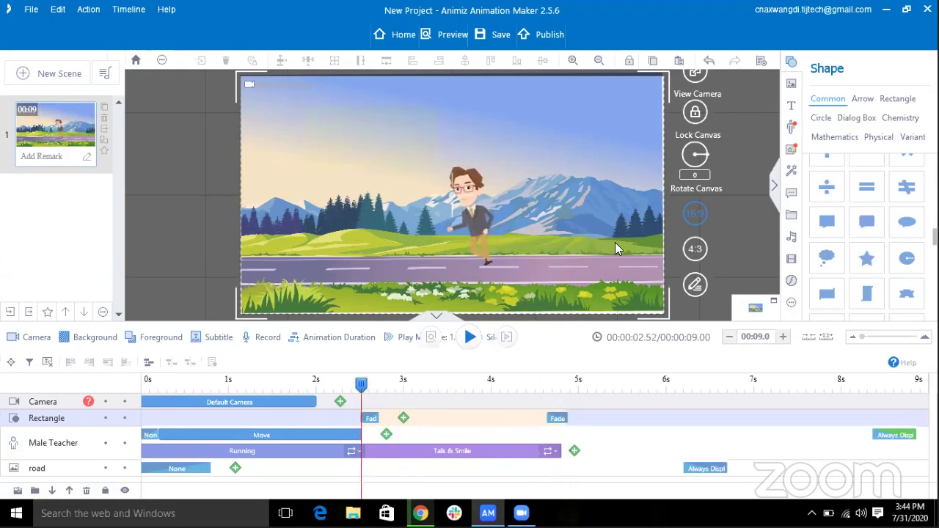
# Add a text box reading 'Hello everyone,' with a second line introducing the teacher.
pyautogui.click(791, 105)
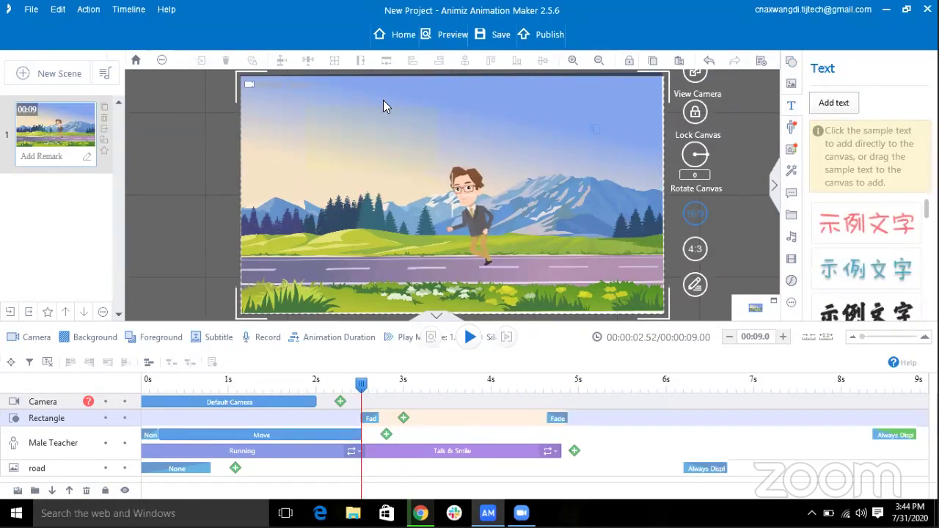
pyautogui.moveTo(411, 146); pyautogui.dragTo(529, 175)
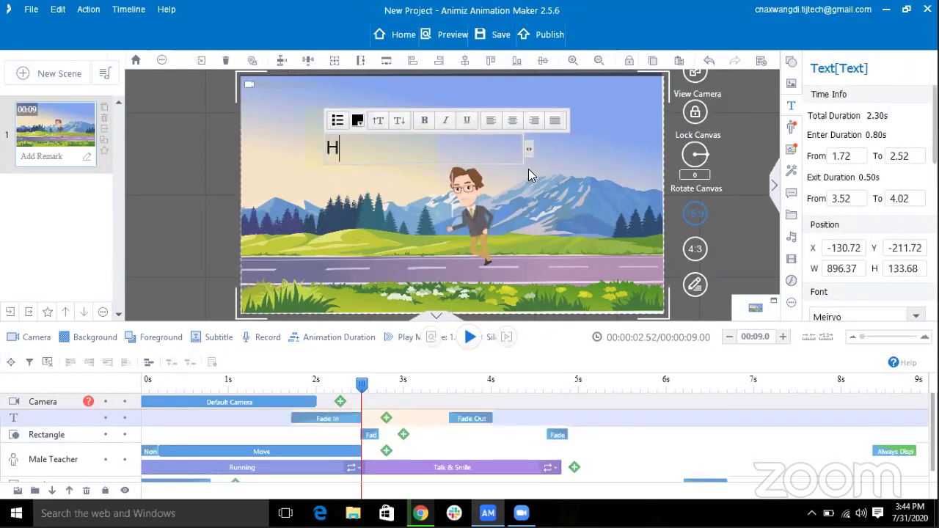
pyautogui.write('Hello everyonre')
pyautogui.press('BackSpace')
pyautogui.press('BackSpace')
pyautogui.write('e,')
pyautogui.press('Return')
pyautogui.write('I am john and I am getting late for my work.')
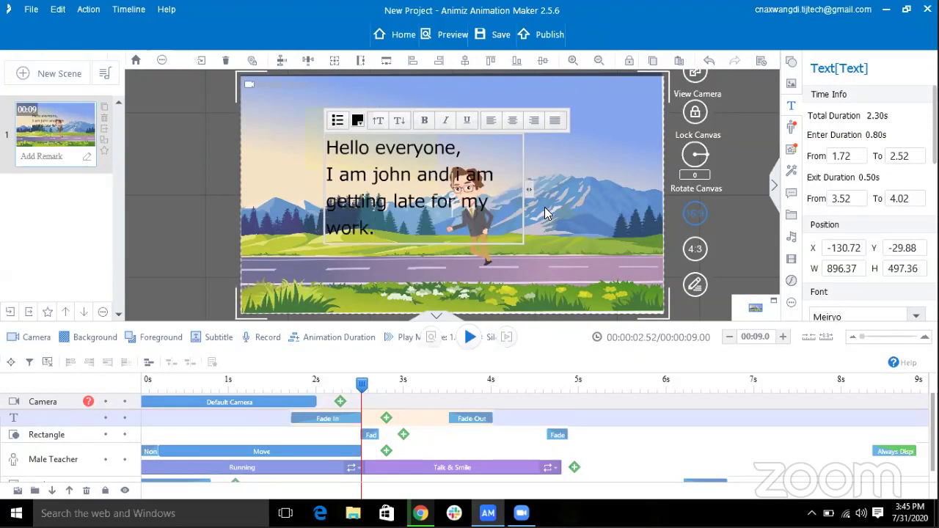
# Fade the greeting in at about 2.5s, fit it inside the bubble, and fade out near 4.9s.
pyautogui.moveTo(332, 417); pyautogui.dragTo(377, 421)
pyautogui.moveTo(362, 383); pyautogui.dragTo(375, 391)
pyautogui.click(326, 149)
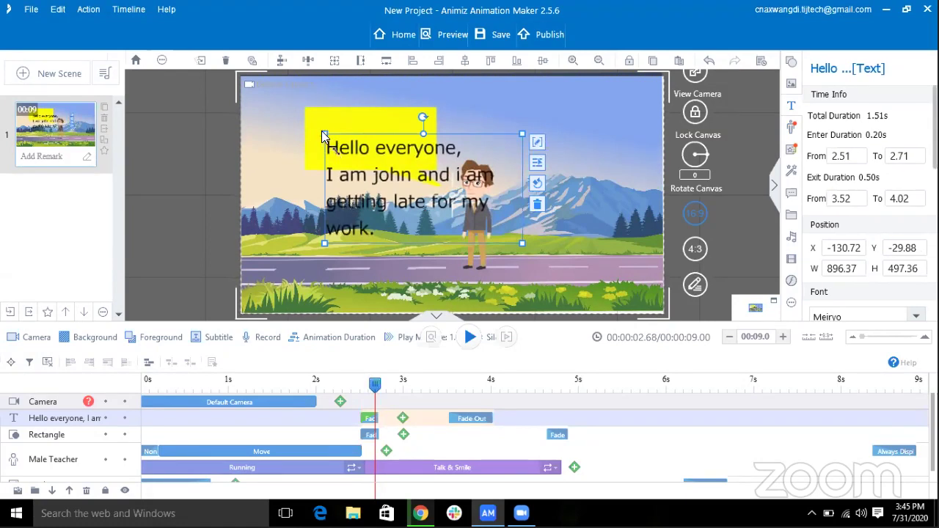
pyautogui.moveTo(322, 132); pyautogui.dragTo(342, 105)
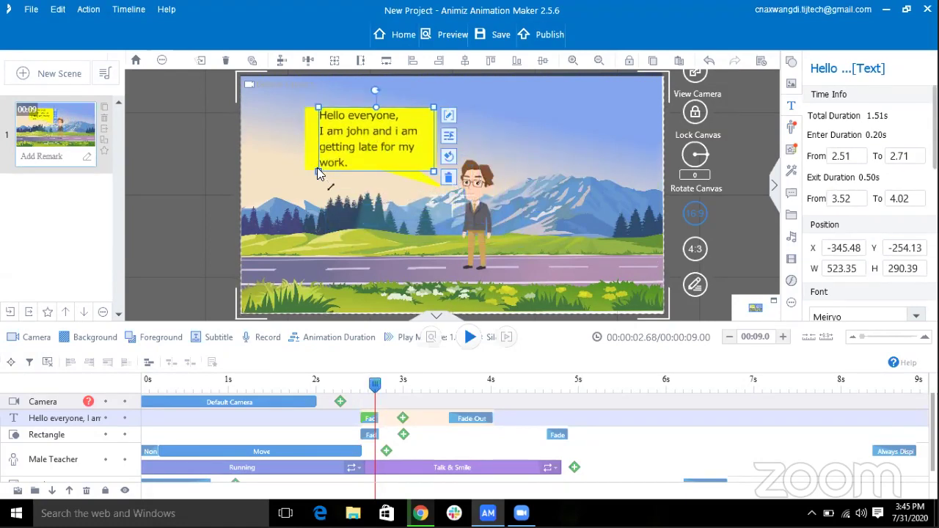
pyautogui.moveTo(317, 167); pyautogui.dragTo(347, 147)
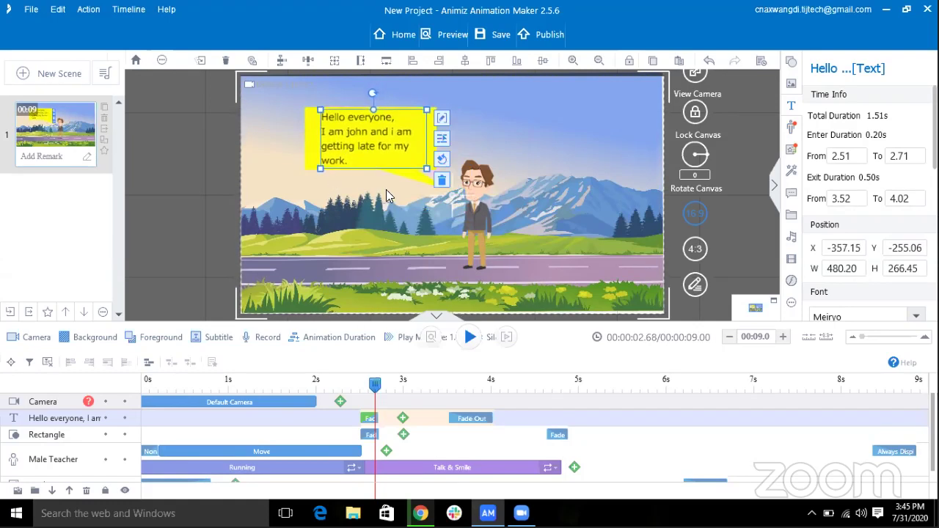
pyautogui.moveTo(471, 418); pyautogui.dragTo(573, 423)
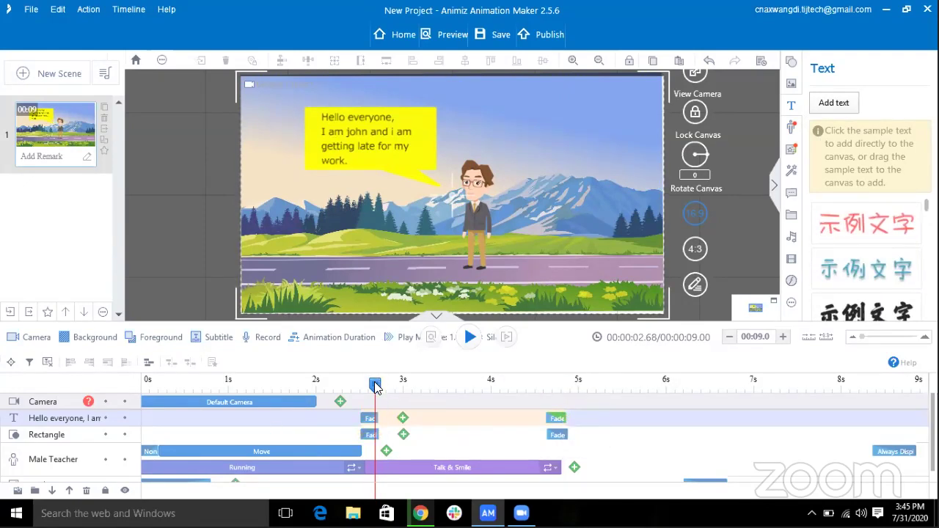
# Check the bubble and text fade timings, then stretch Talk & Smile to about 4.8s.
pyautogui.moveTo(346, 390); pyautogui.dragTo(362, 411)
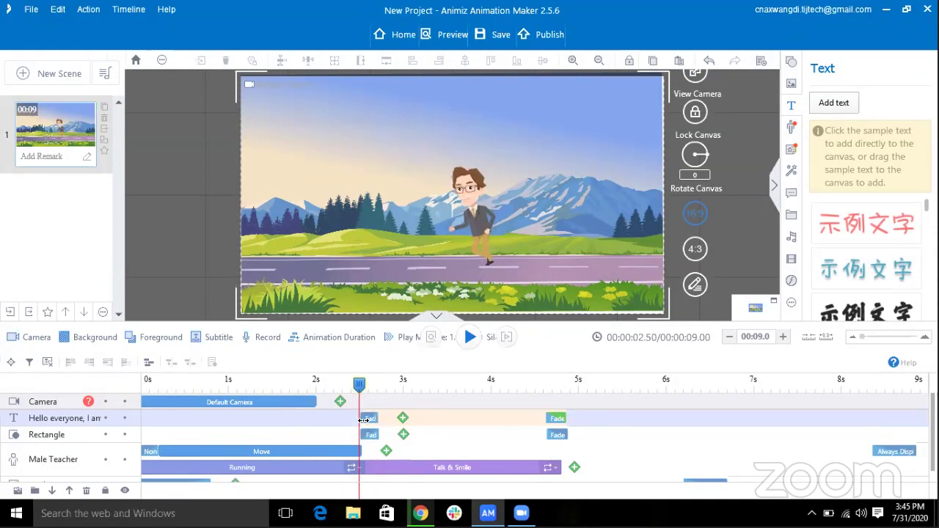
pyautogui.click(362, 419)
pyautogui.click(367, 436)
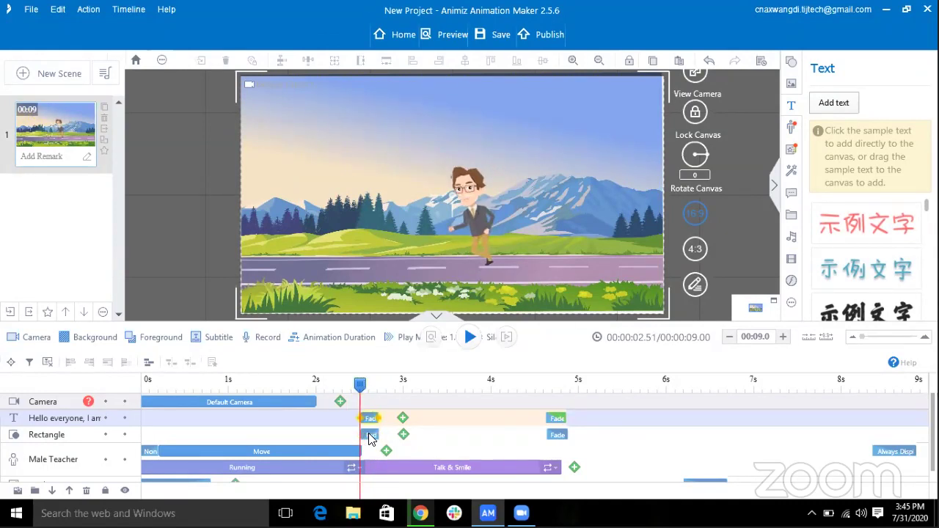
pyautogui.moveTo(360, 388); pyautogui.dragTo(240, 388)
pyautogui.click(348, 384)
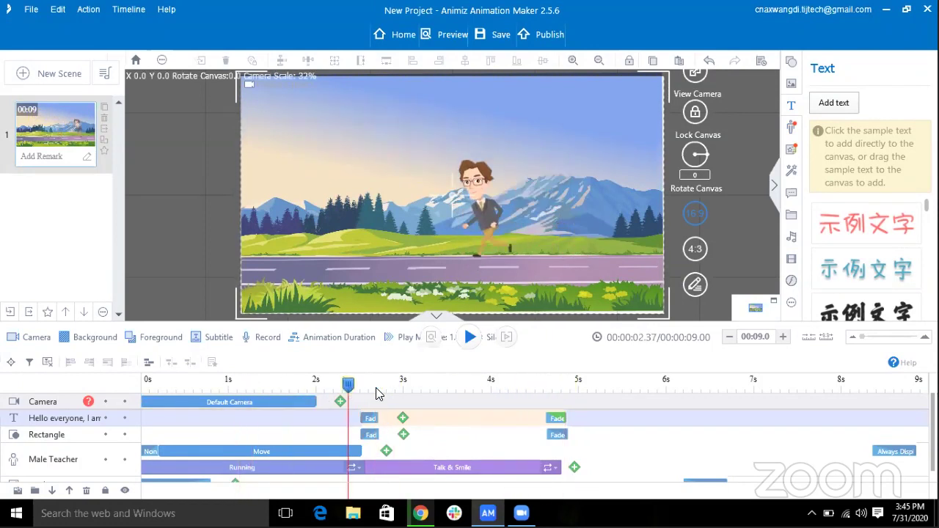
pyautogui.click(562, 384)
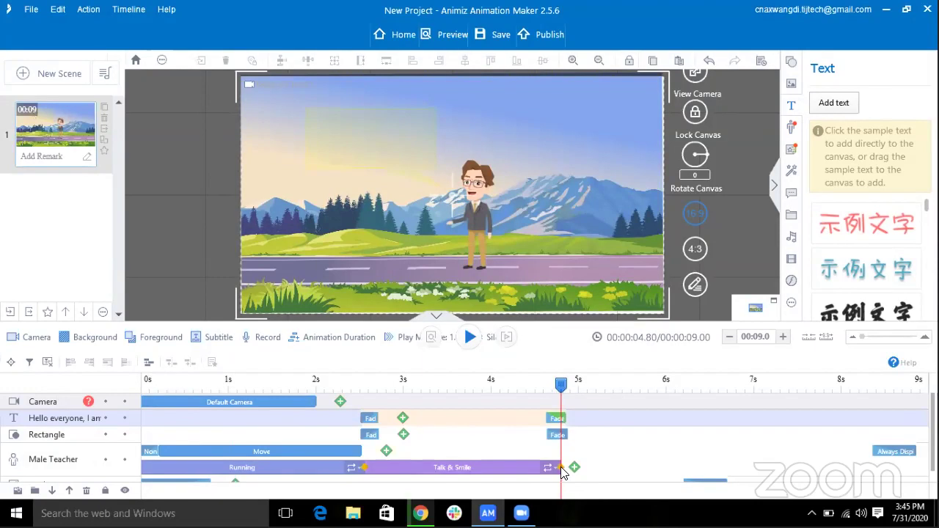
pyautogui.moveTo(563, 472)
pyautogui.mouseDown()
pyautogui.moveTo(556, 467)
pyautogui.moveTo(569, 470)
pyautogui.mouseUp()
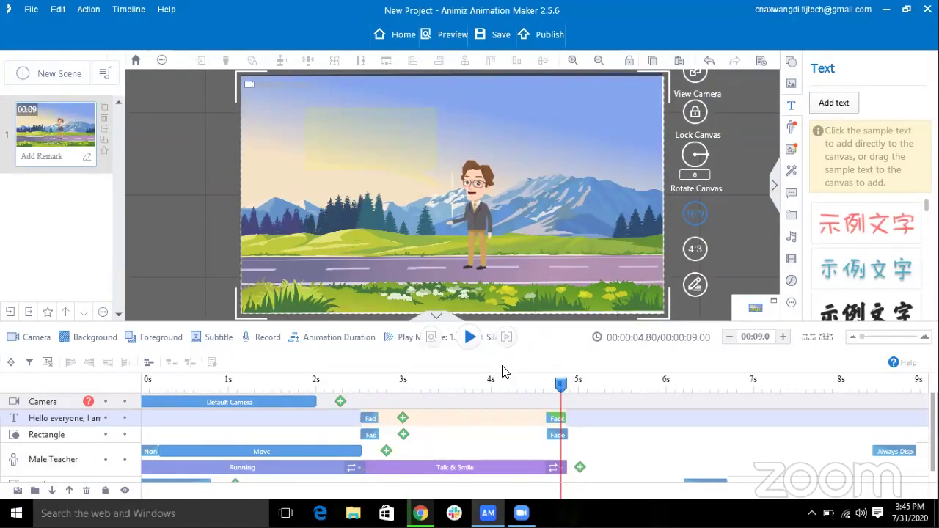
# Switch the teacher to the Running motion action after talking.
pyautogui.click(581, 470)
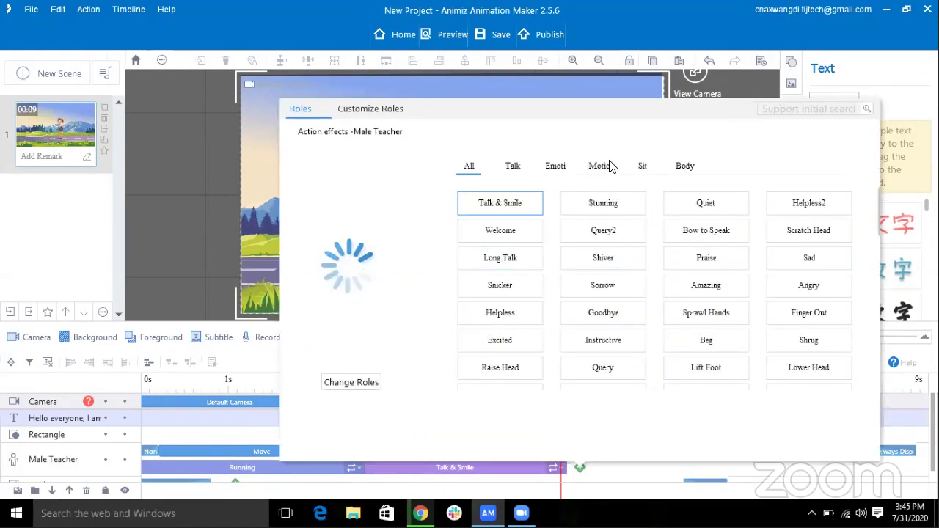
pyautogui.click(601, 167)
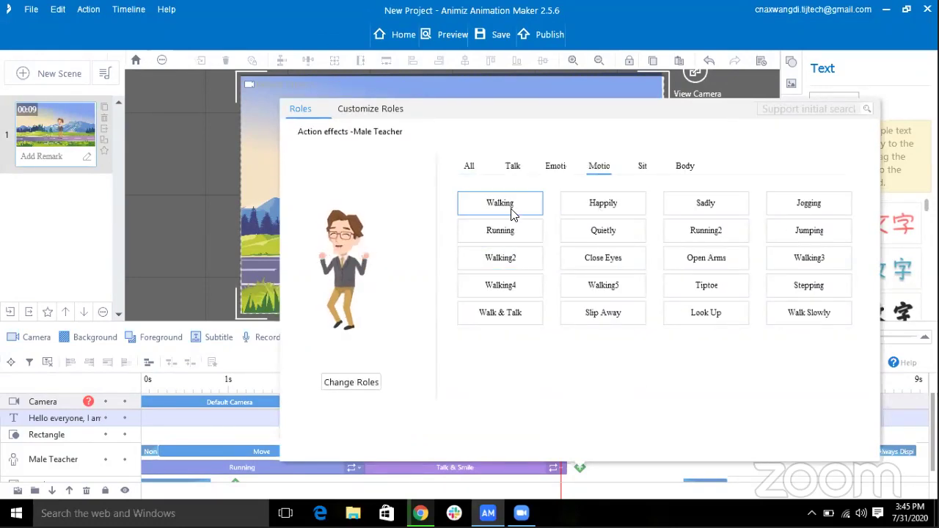
pyautogui.click(501, 230)
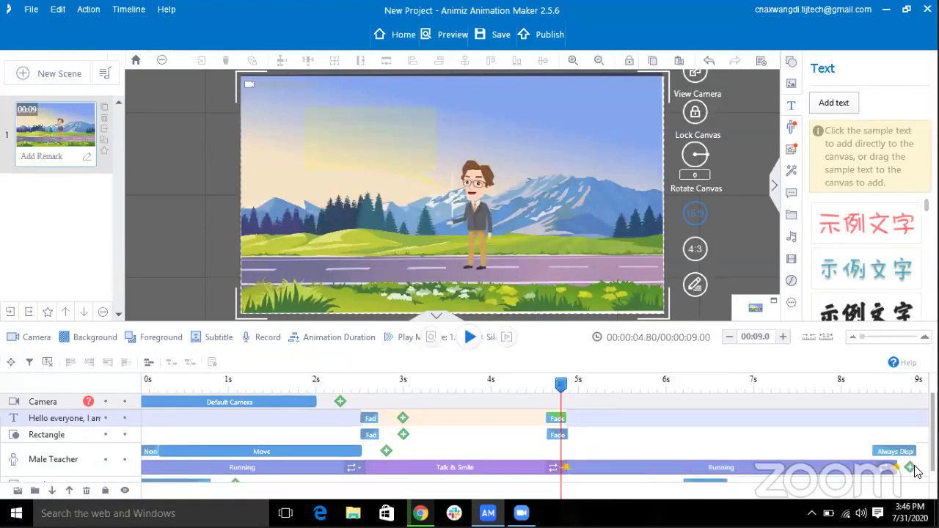
# Add a constant-speed Move to the teacher spanning from about 4.8s to the 9s end.
pyautogui.doubleClick(385, 453)
pyautogui.click(98, 166)
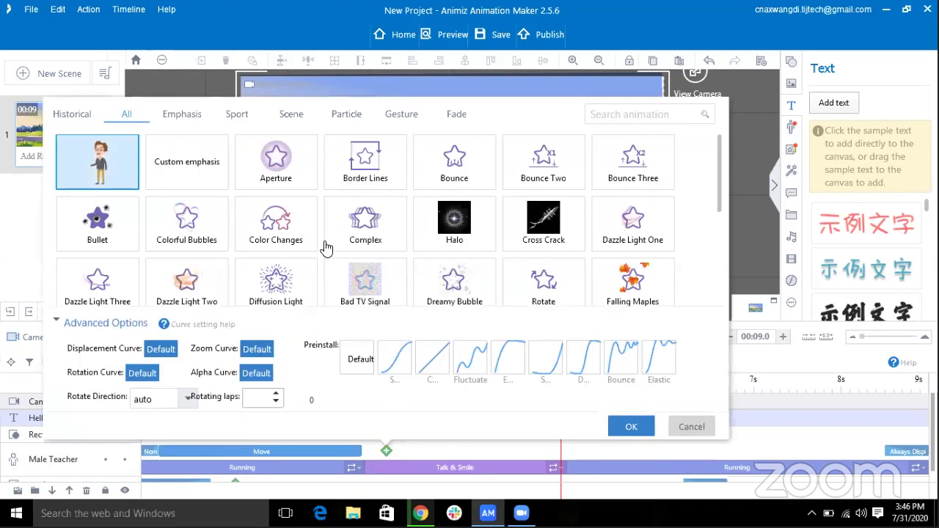
pyautogui.click(432, 359)
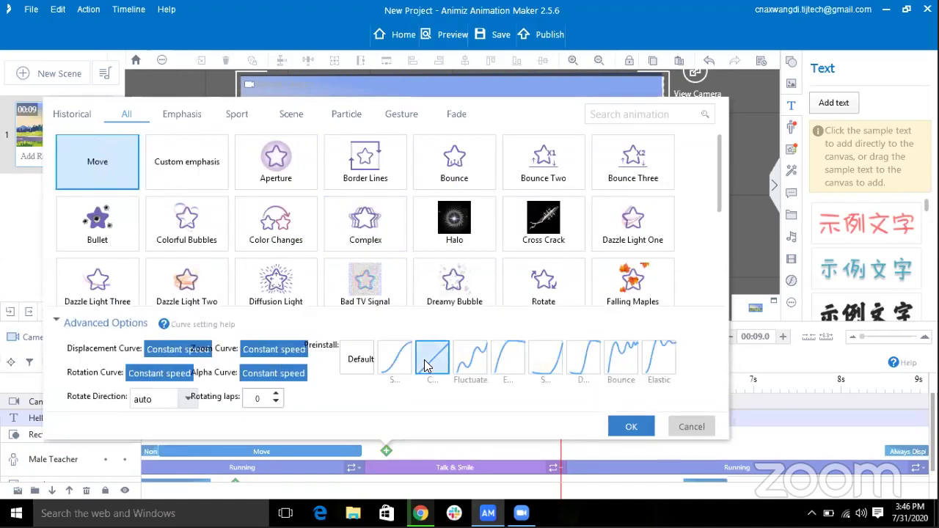
pyautogui.click(633, 427)
pyautogui.moveTo(383, 451); pyautogui.dragTo(885, 452)
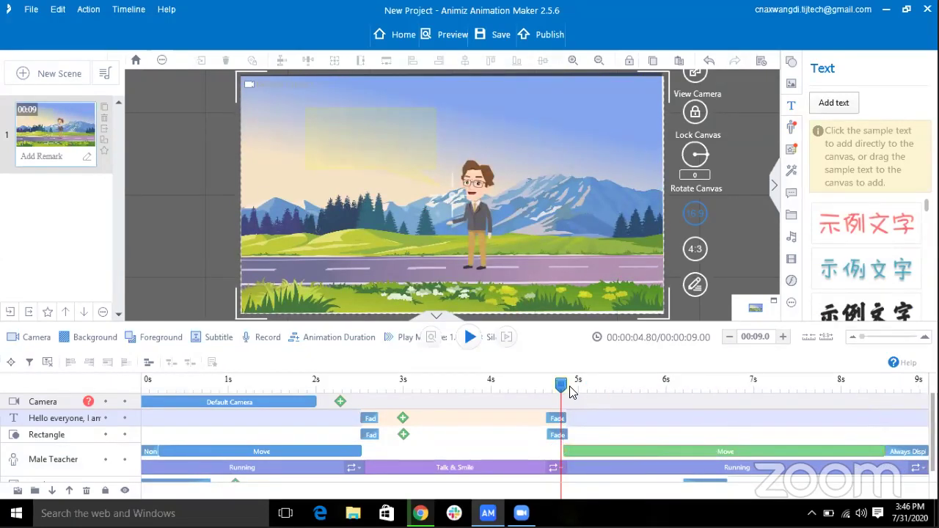
# Set the teacher's final Move to run from the right edge off the canvas's left edge.
pyautogui.moveTo(571, 389); pyautogui.dragTo(641, 389)
pyautogui.click(481, 236)
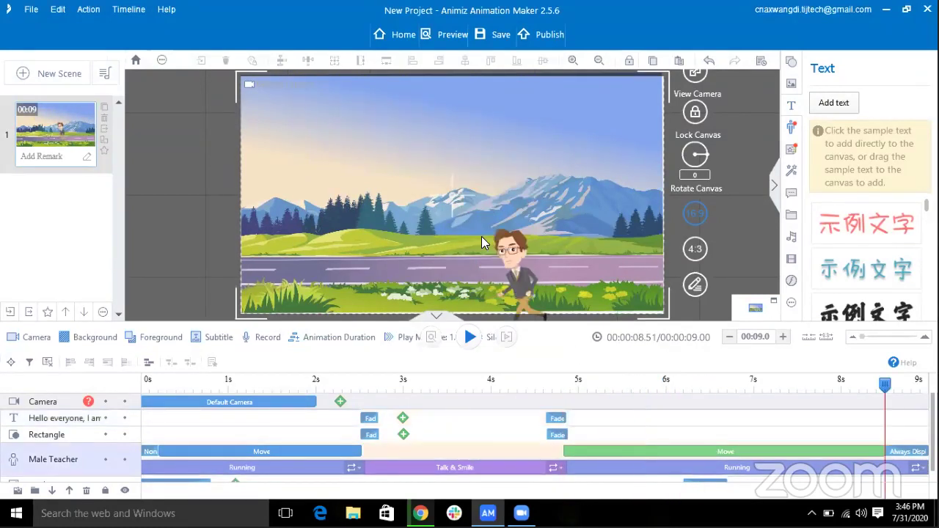
pyautogui.click(482, 236)
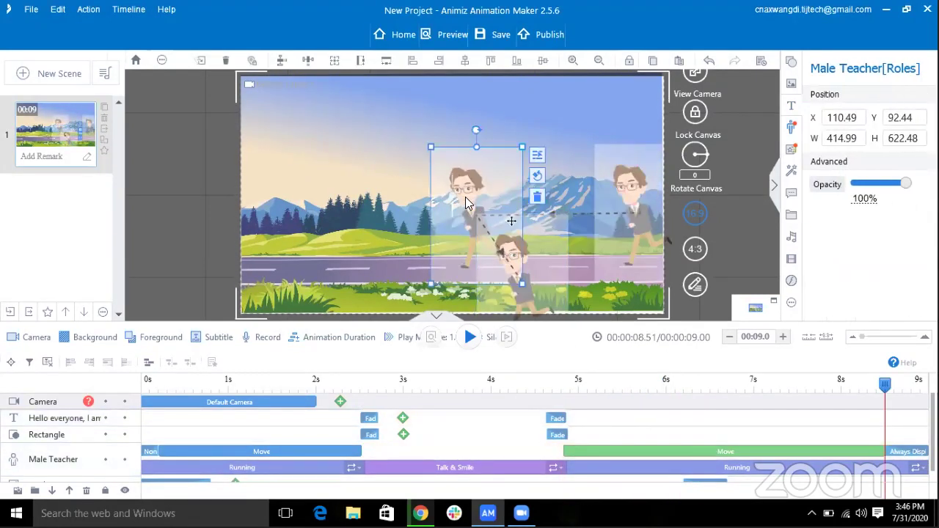
pyautogui.moveTo(546, 258); pyautogui.dragTo(227, 210)
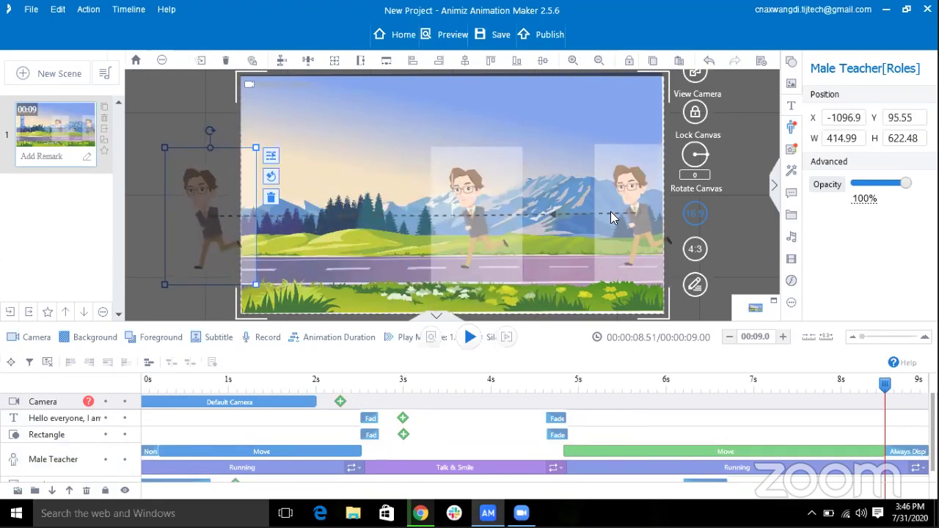
pyautogui.moveTo(646, 223); pyautogui.dragTo(655, 226)
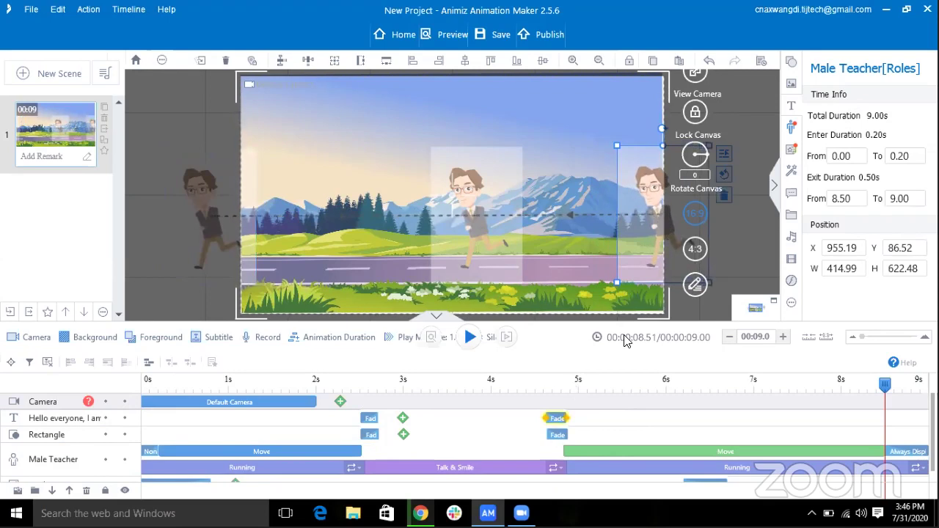
pyautogui.click(697, 384)
pyautogui.moveTo(697, 384); pyautogui.dragTo(92, 403)
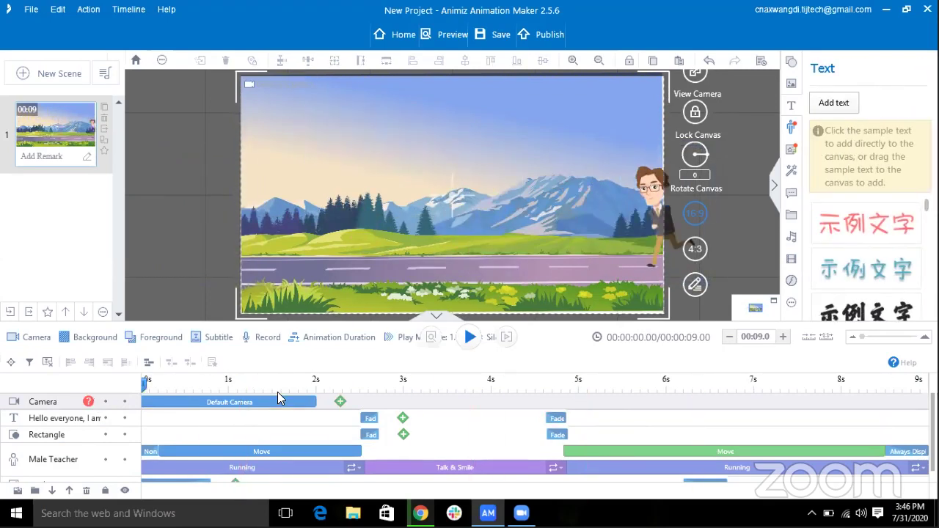
# Play the whole animation from the start to preview it.
pyautogui.press('space')
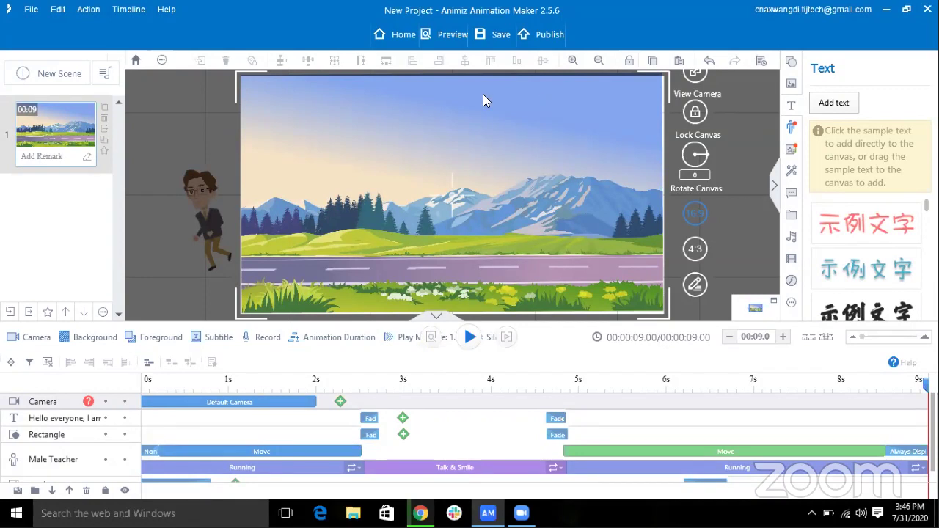
# Publish the scene as a 576P MP4 video, overwriting the existing New-Project.mp4.
pyautogui.click(549, 40)
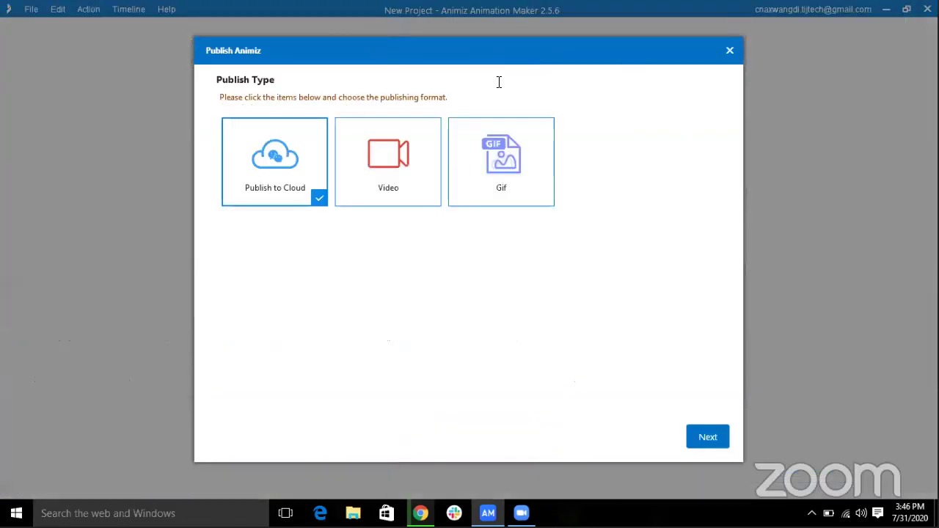
pyautogui.click(416, 180)
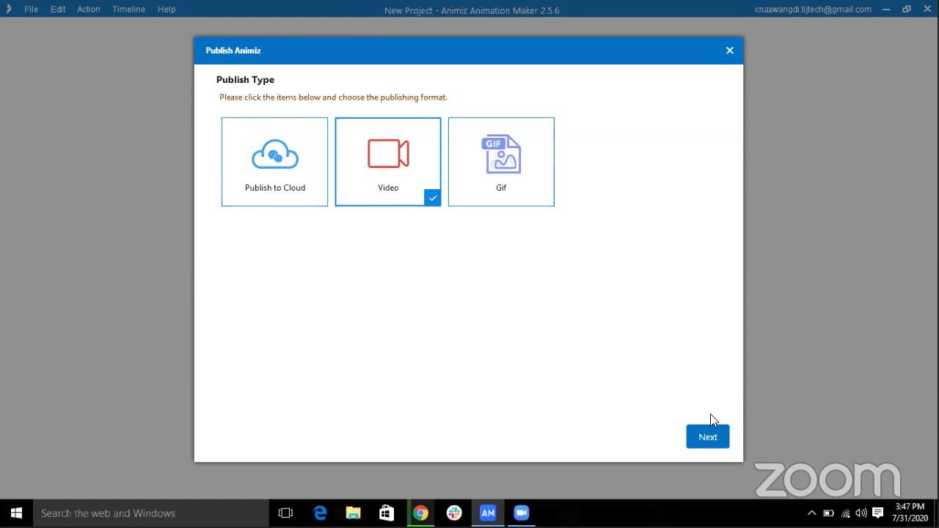
pyautogui.click(713, 437)
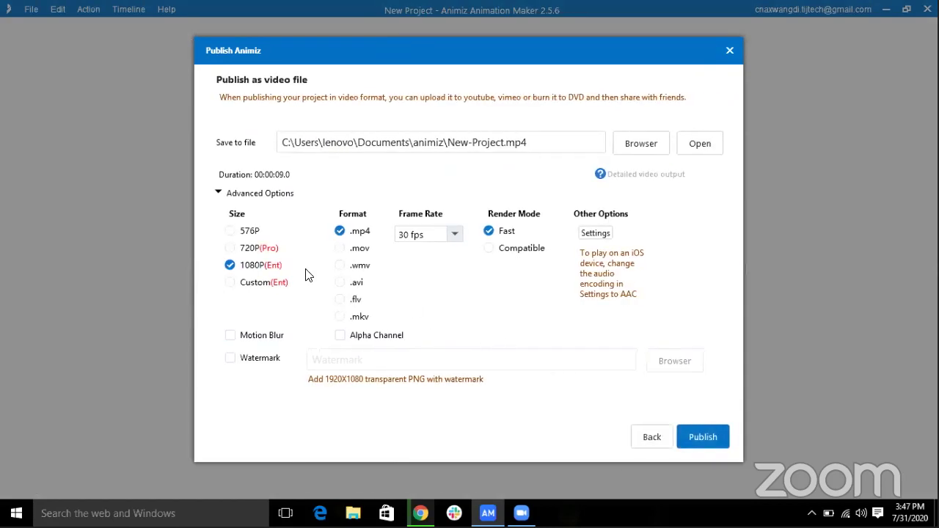
pyautogui.click(230, 232)
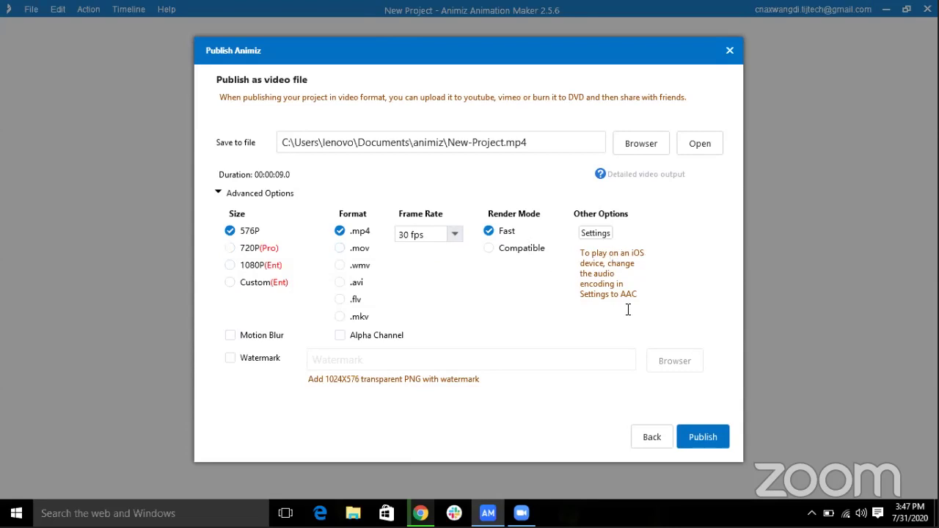
pyautogui.click(704, 438)
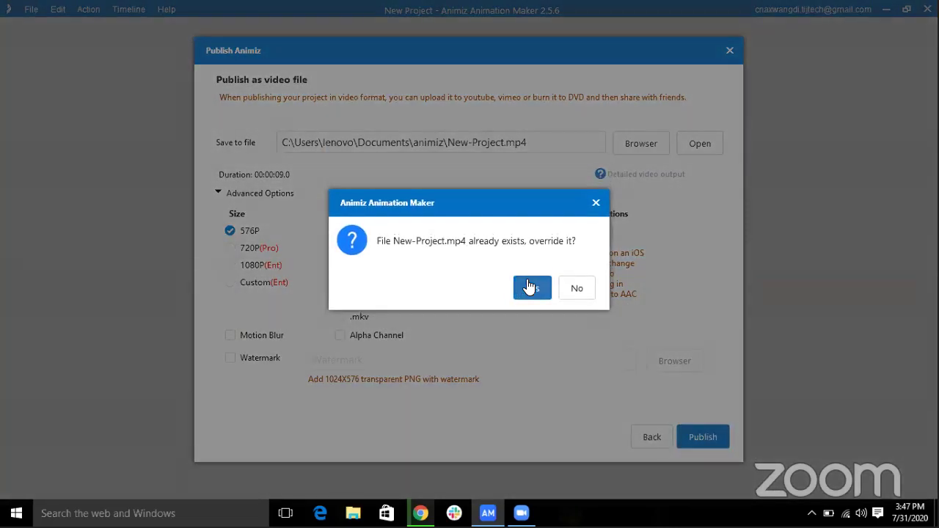
pyautogui.click(530, 288)
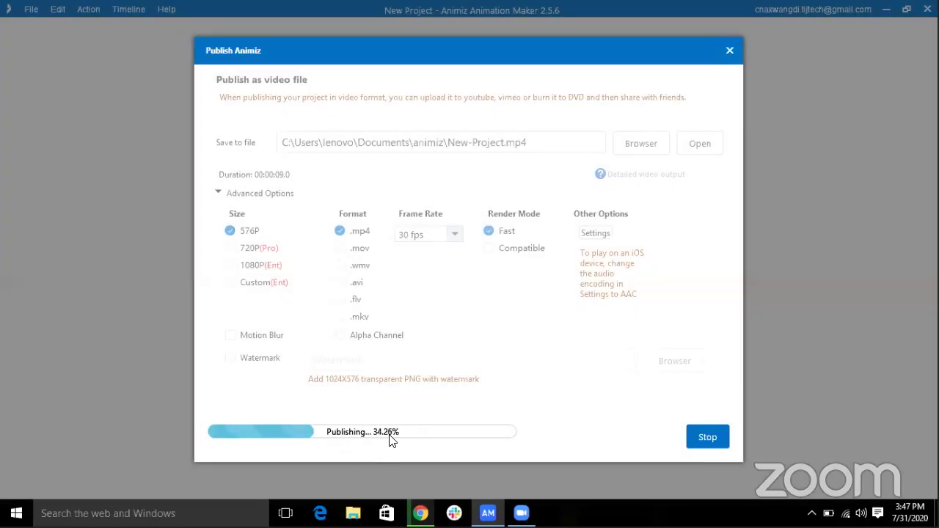